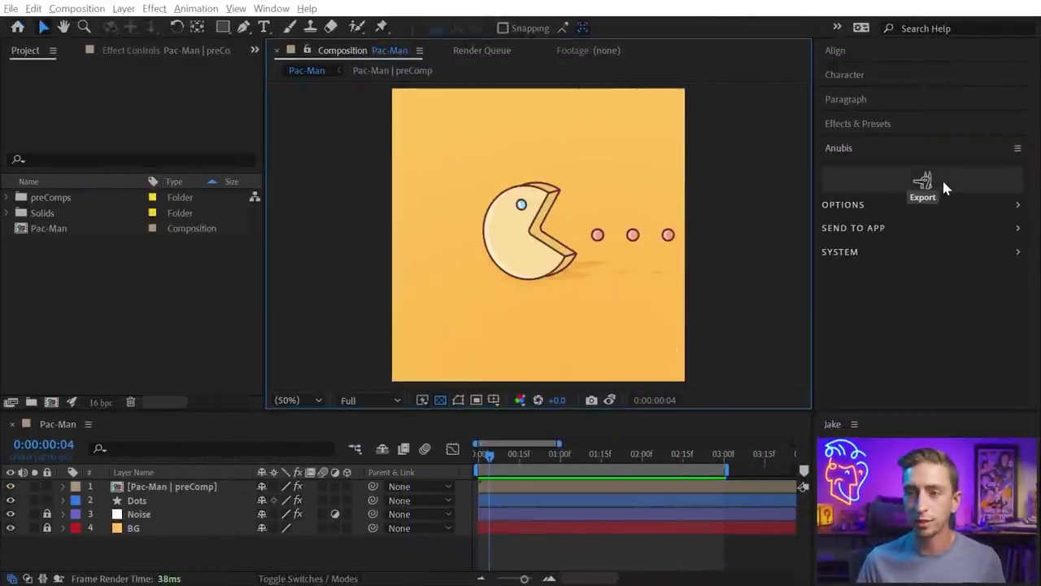
Step: Preview the Pac-Man animation, then export it with Anubis as Pac-Man.mp4 into D:\Renders
{"action": "left_click", "coordinate": [474, 462]}
{"action": "key", "text": "space"}
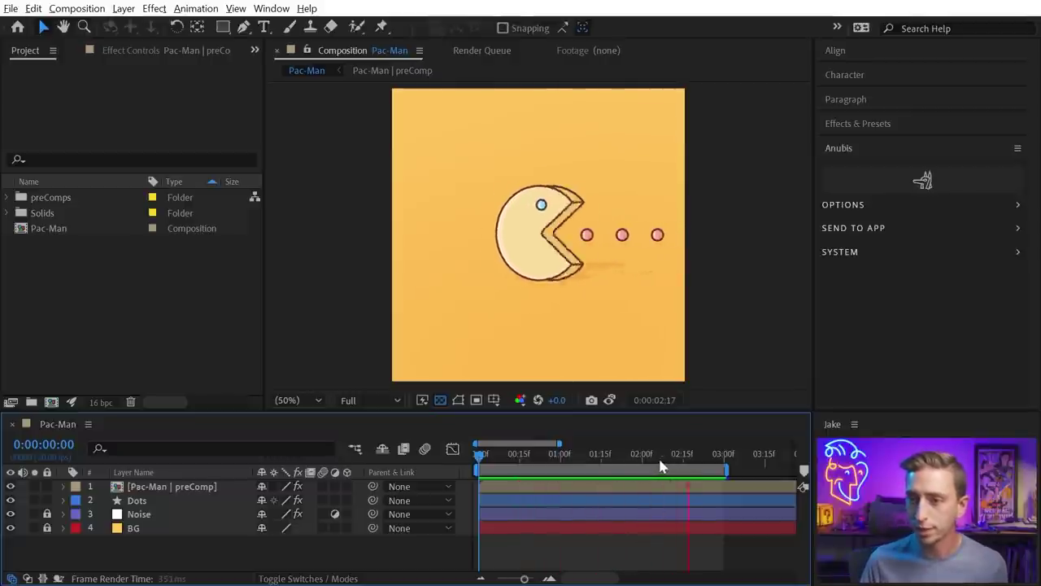
{"action": "left_click", "coordinate": [923, 181]}
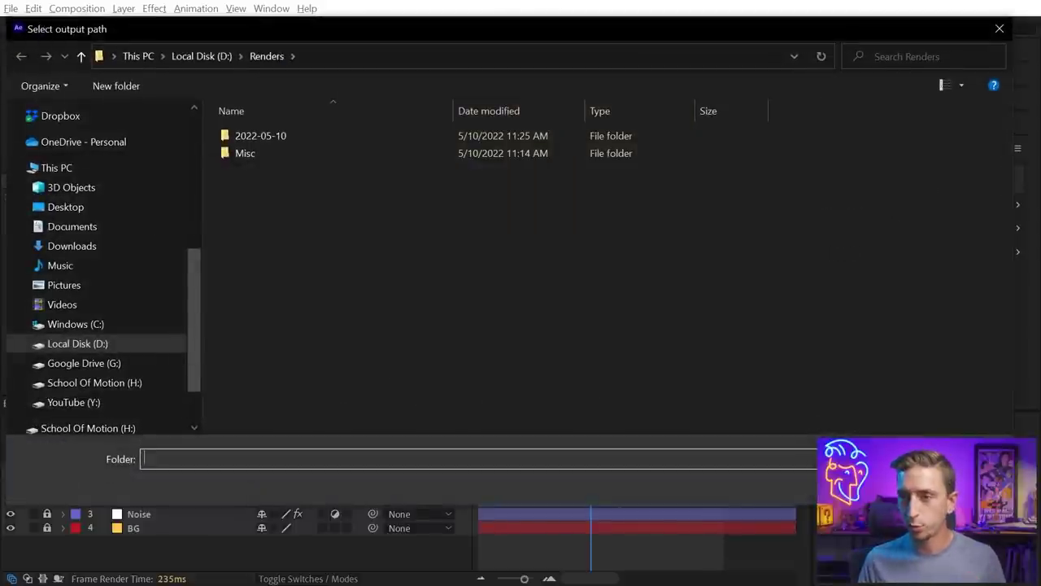
{"action": "key", "text": "Return"}
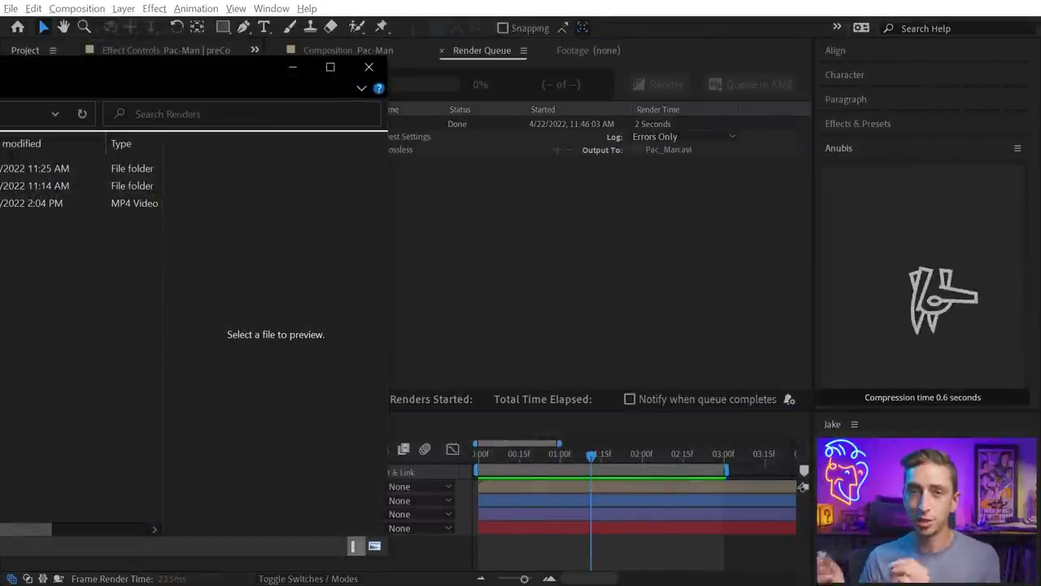
Step: Open Pac-Man.mp4 from the Renders folder in VLC, play it, and close VLC
{"action": "left_click_drag", "start_coordinate": [149, 71], "coordinate": [617, 61]}
{"action": "left_click", "coordinate": [276, 183]}
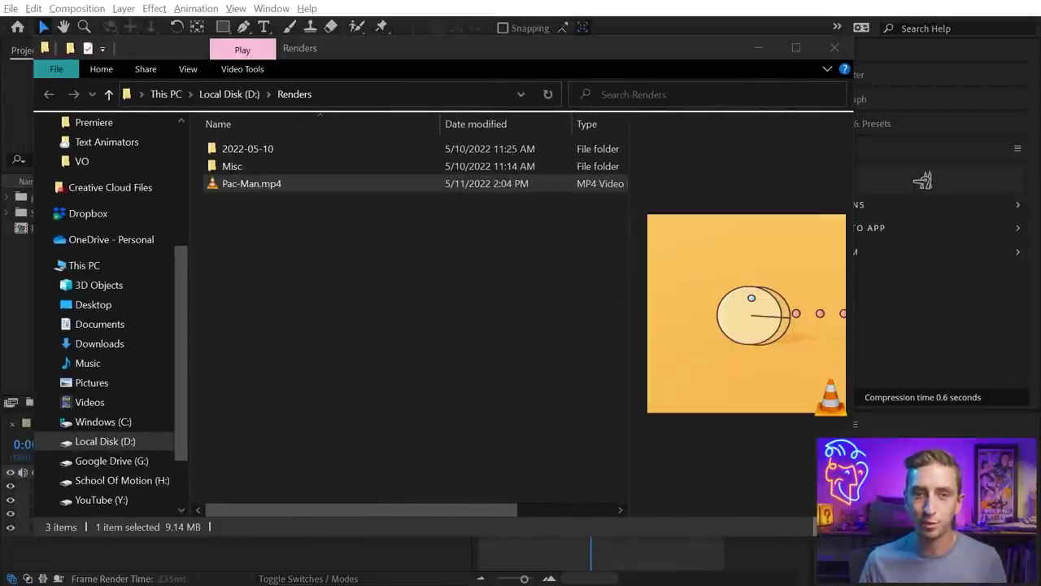
{"action": "key", "text": "Return"}
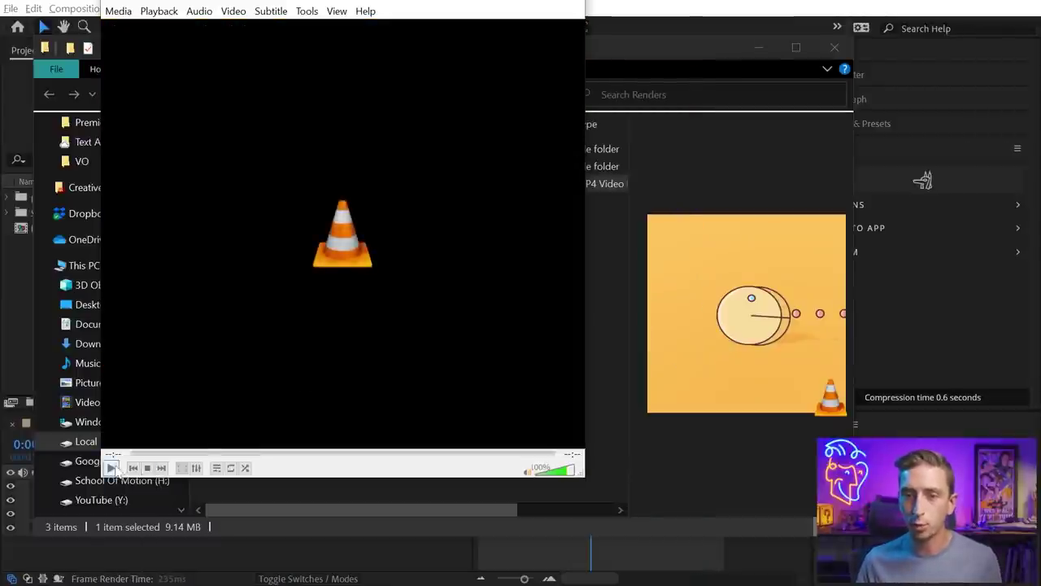
{"action": "left_click", "coordinate": [110, 468]}
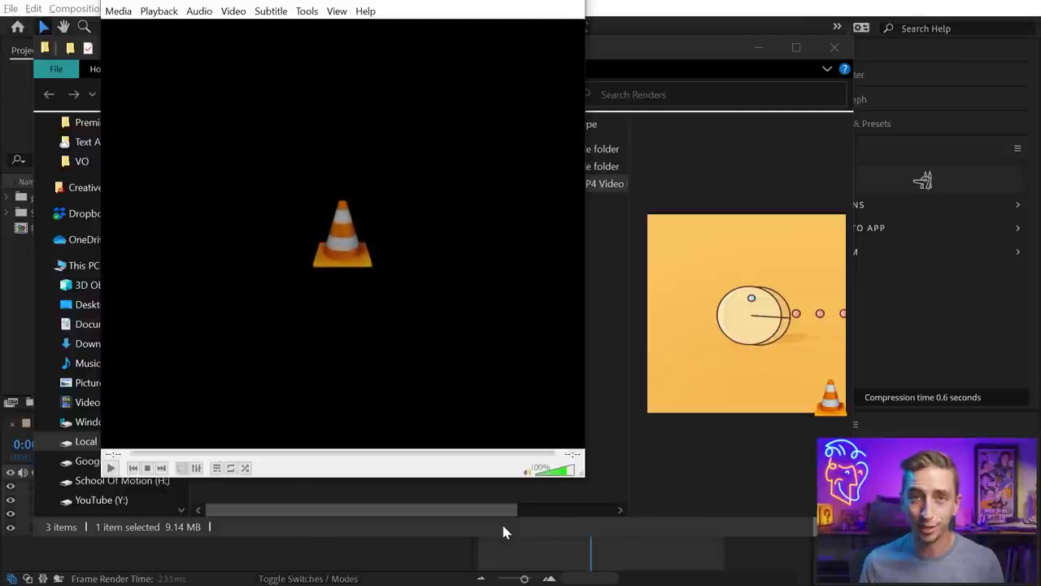
{"action": "left_click", "coordinate": [567, 2]}
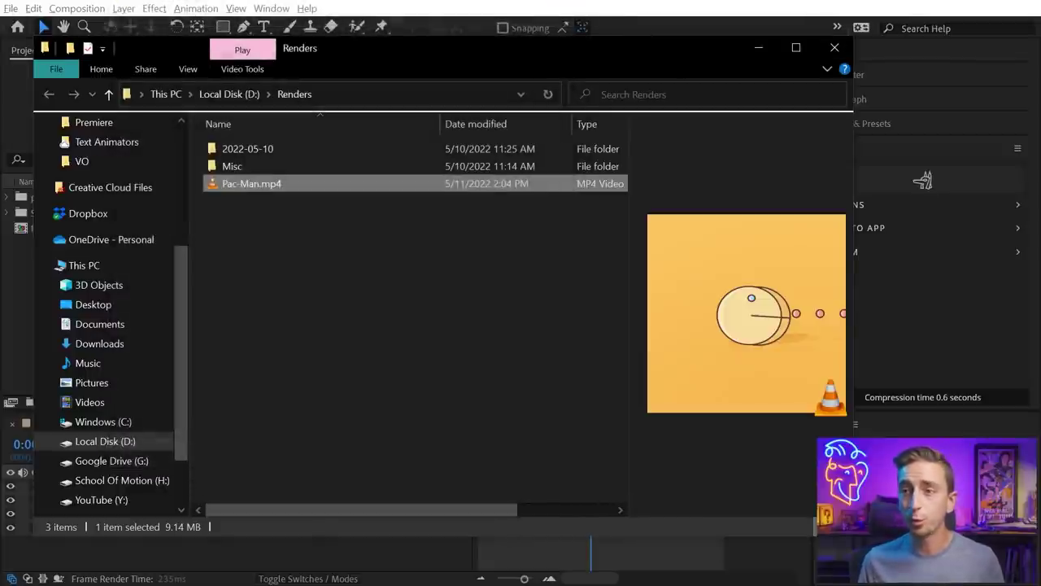
Step: Close the Renders folder window and bring the Pac-Man composition tab back into view
{"action": "left_click", "coordinate": [835, 46]}
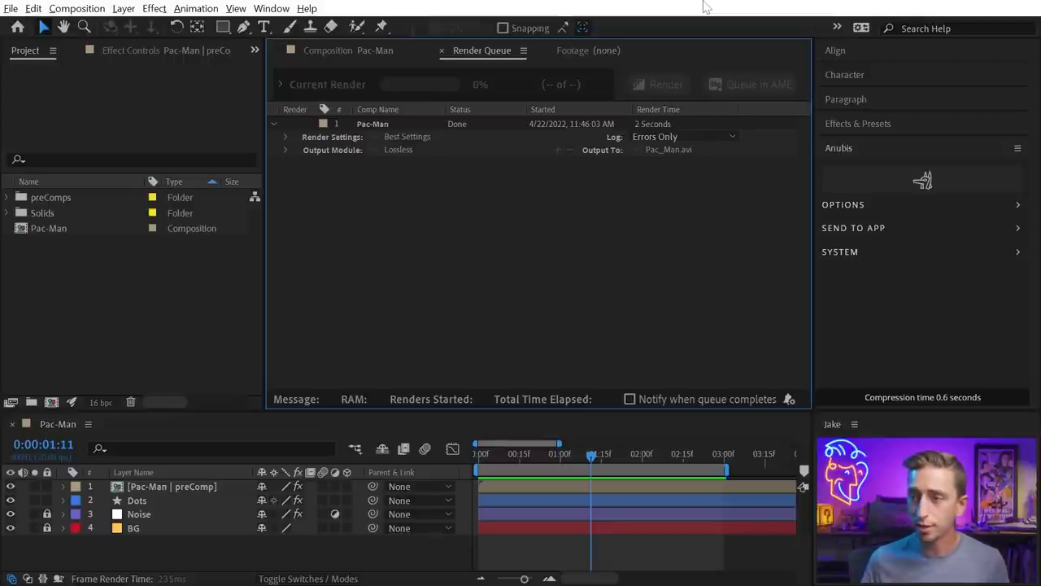
{"action": "left_click", "coordinate": [628, 559]}
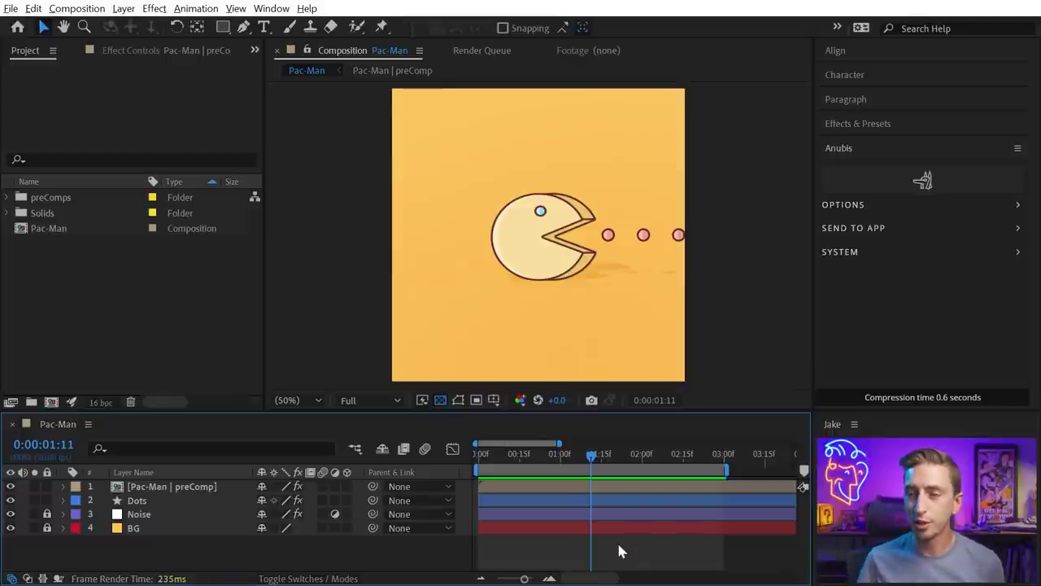
Step: Widen the Anubis panel, append '-Eating' to the output name, then clear it back to Pac-Man
{"action": "left_click", "coordinate": [1015, 206]}
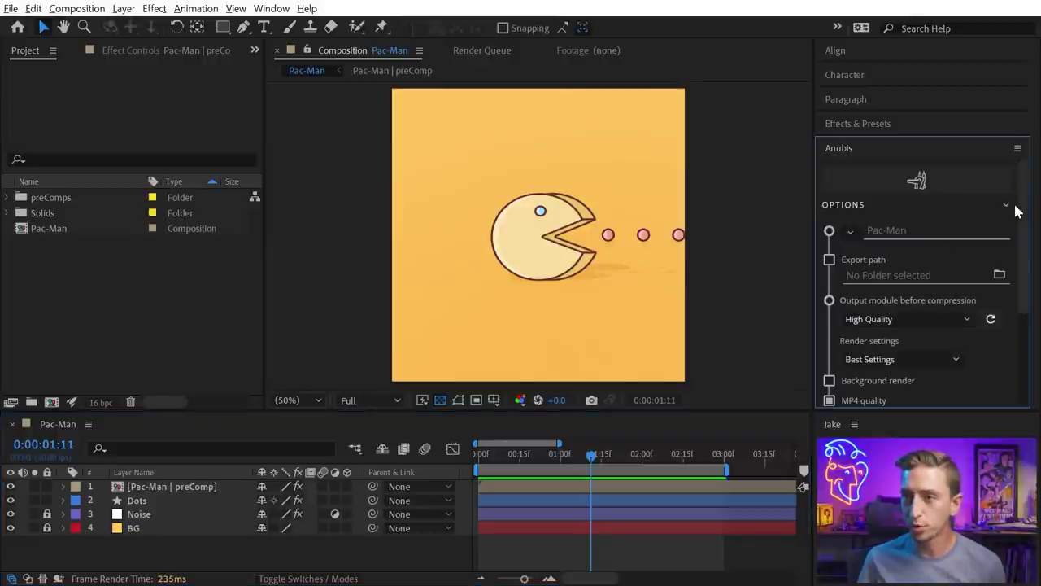
{"action": "left_click_drag", "start_coordinate": [816, 220], "coordinate": [716, 220]}
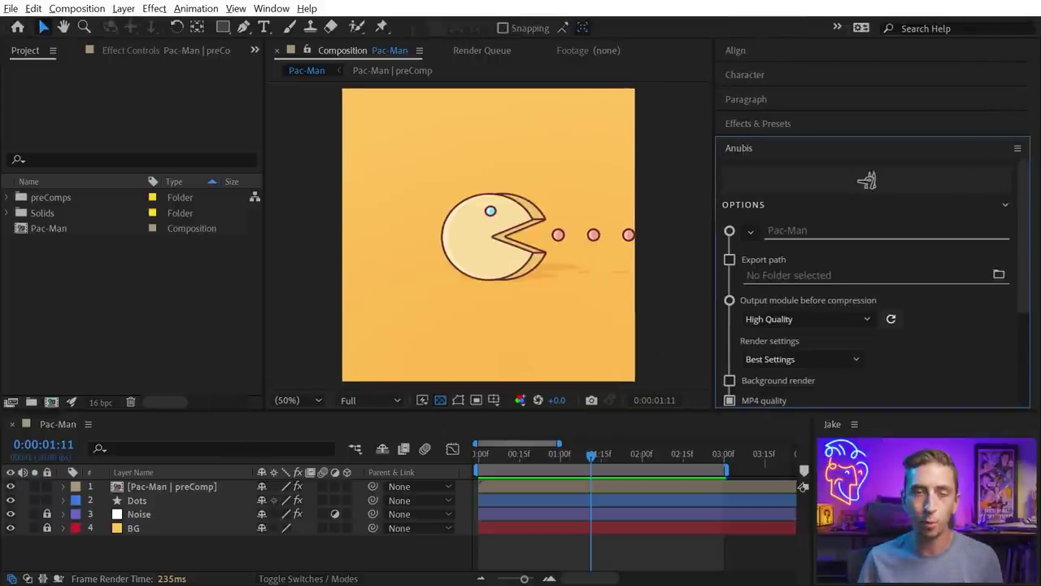
{"action": "left_click", "coordinate": [777, 234]}
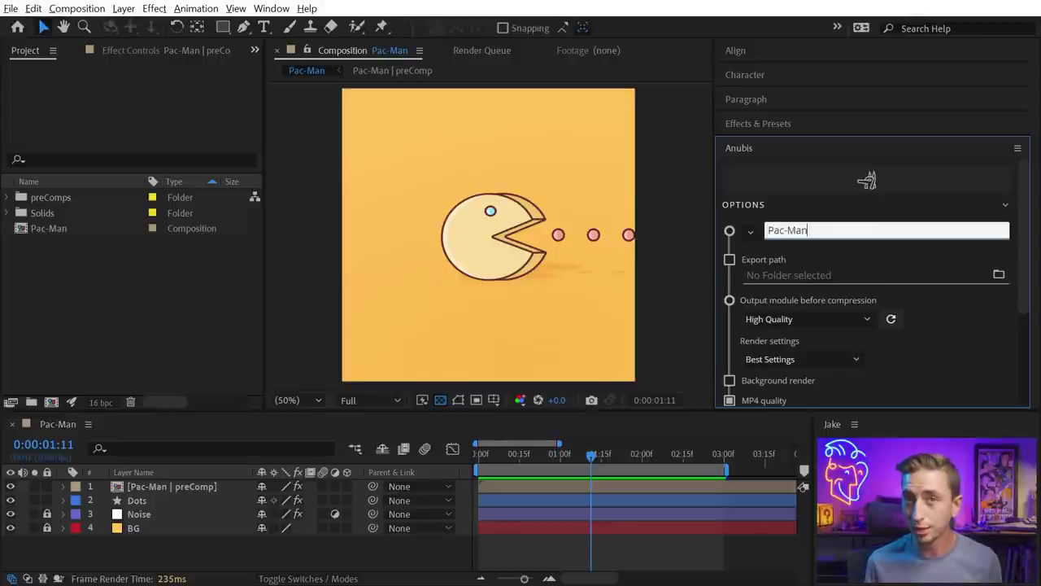
{"action": "type", "text": "-Eating"}
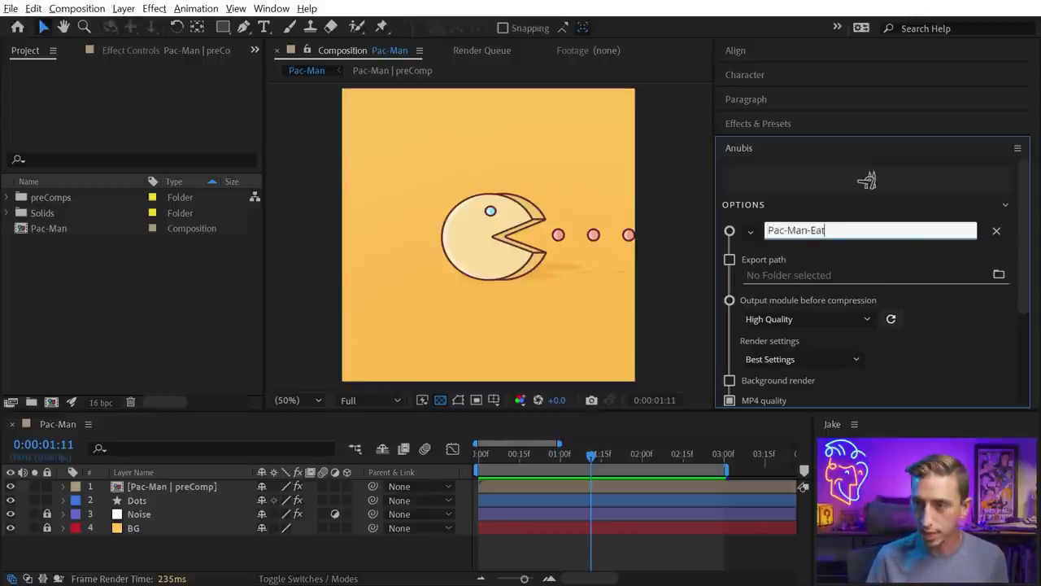
{"action": "left_click", "coordinate": [996, 231]}
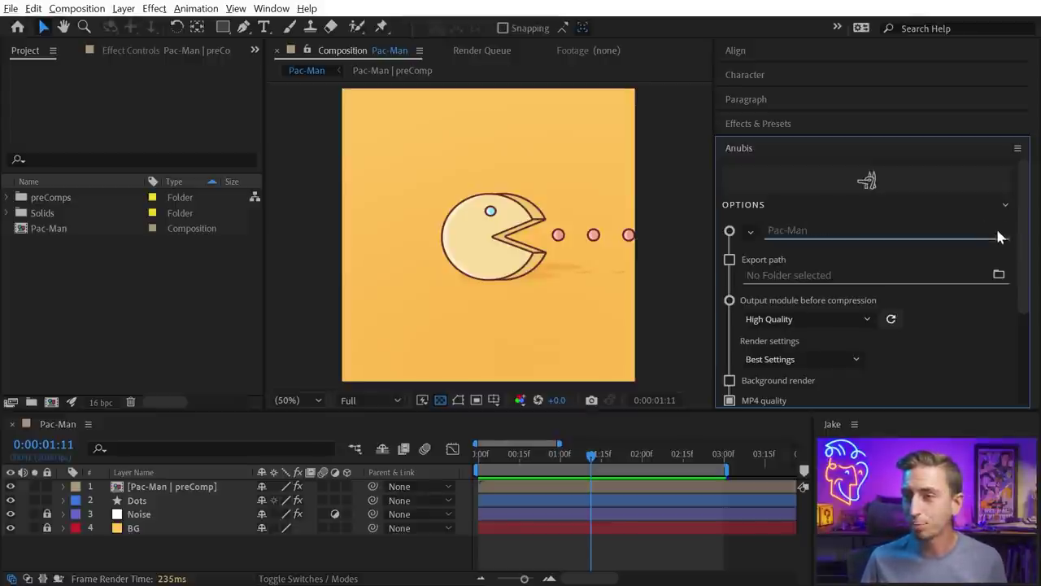
Step: Set the Anubis export path to D:/Renders/, then switch to a relative path from the Ae project (./)
{"action": "left_click", "coordinate": [788, 276]}
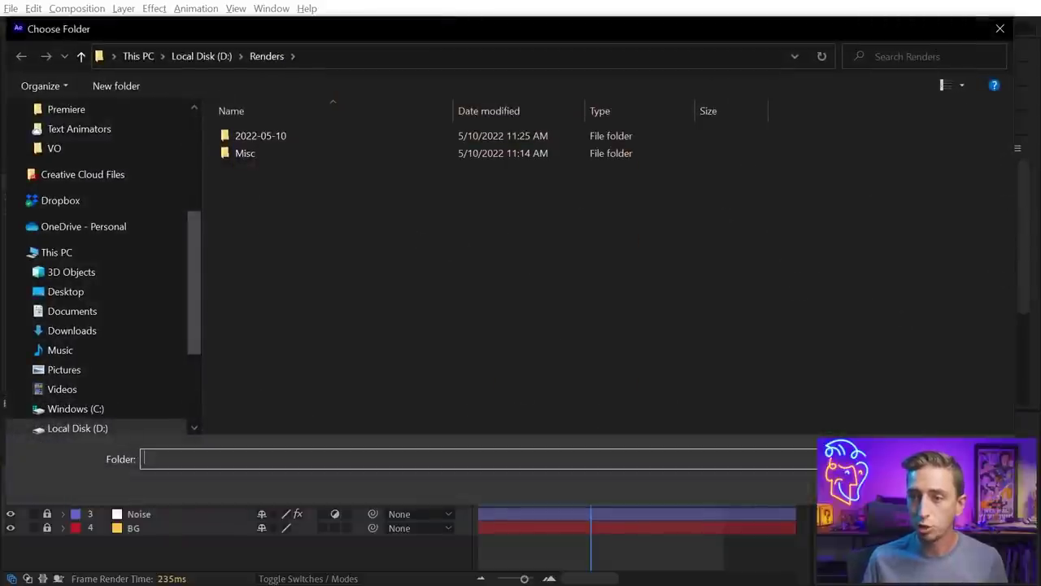
{"action": "key", "text": "Return"}
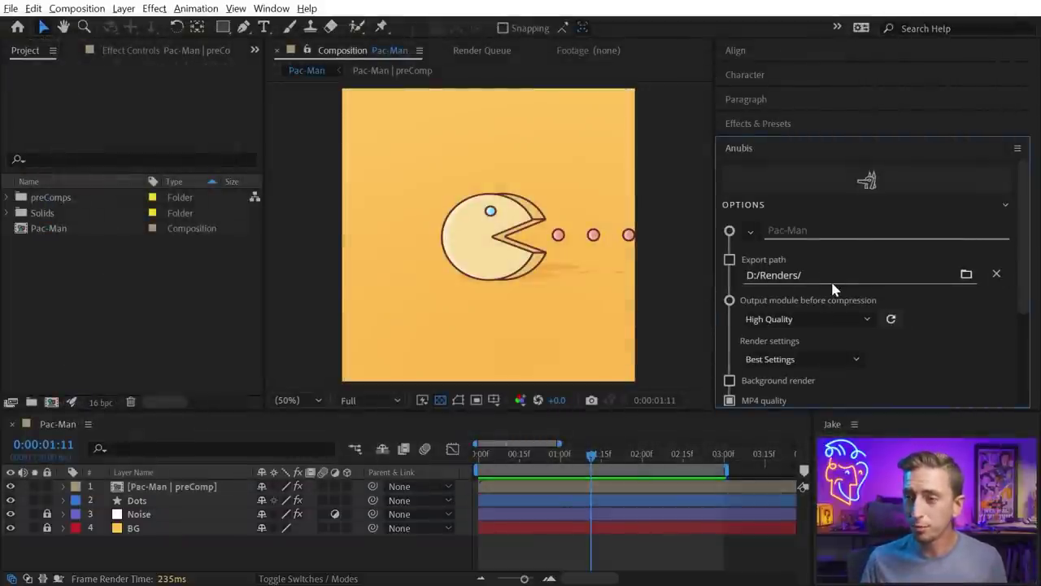
{"action": "left_click", "coordinate": [729, 261]}
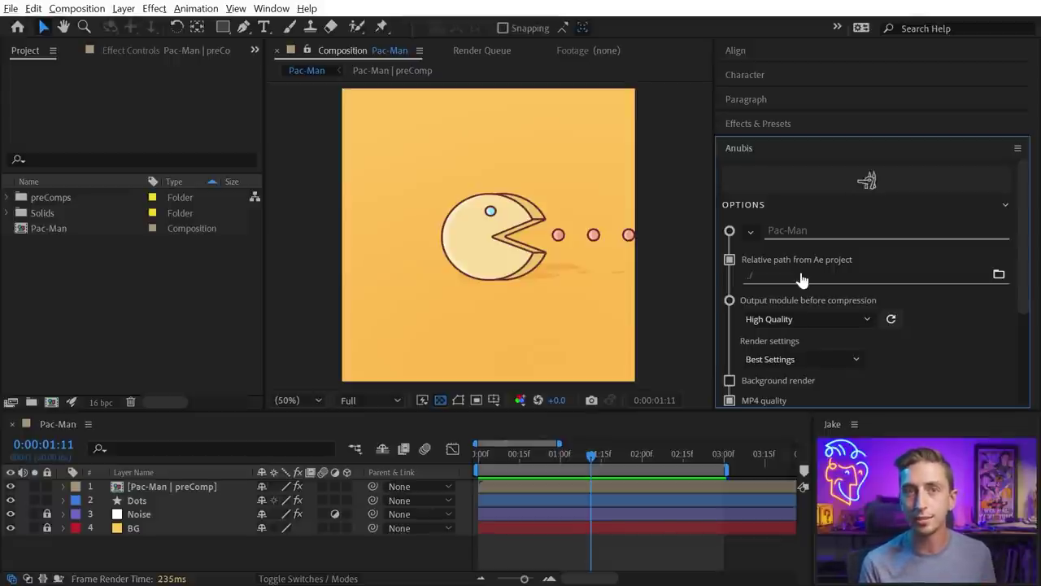
{"action": "left_click", "coordinate": [898, 283]}
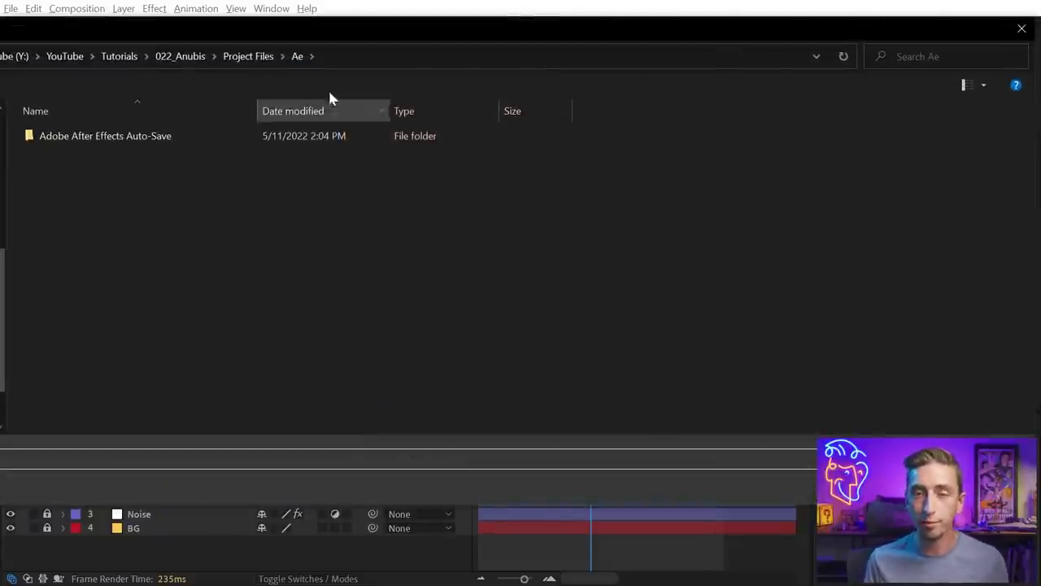
{"action": "left_click", "coordinate": [252, 57]}
{"action": "left_click", "coordinate": [183, 57]}
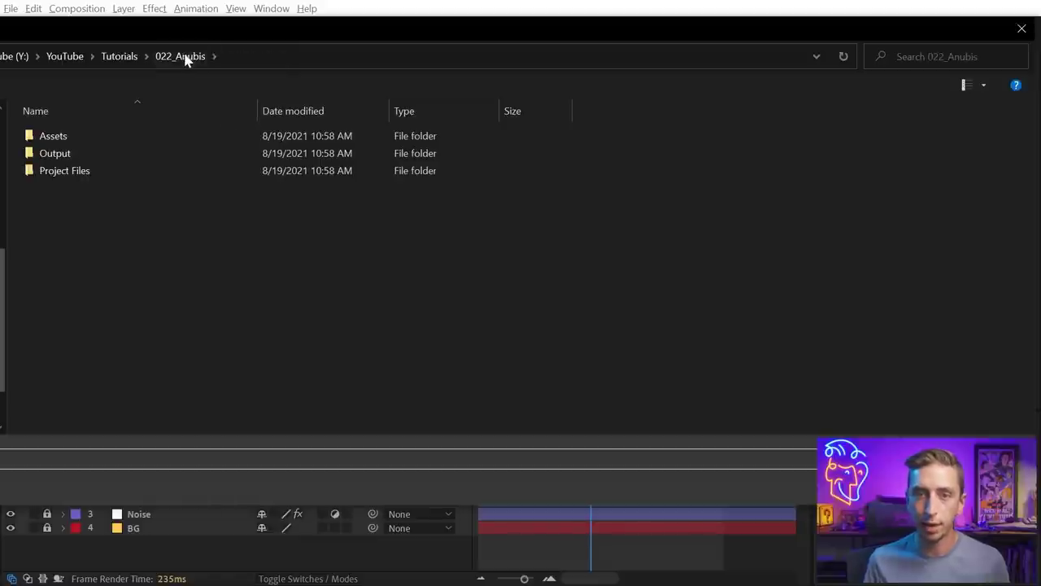
{"action": "double_click", "coordinate": [63, 154]}
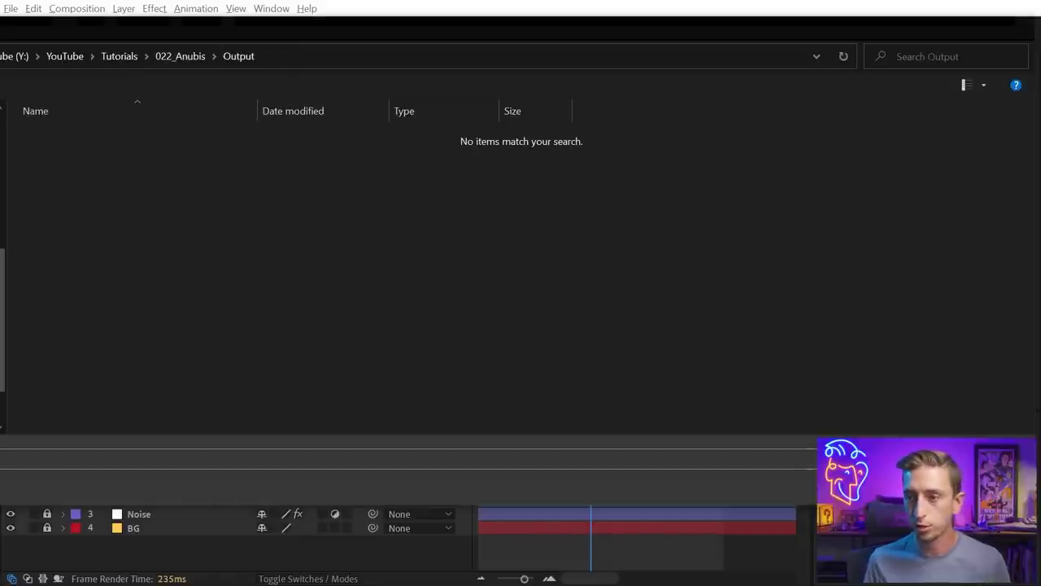
{"action": "key", "text": "Return"}
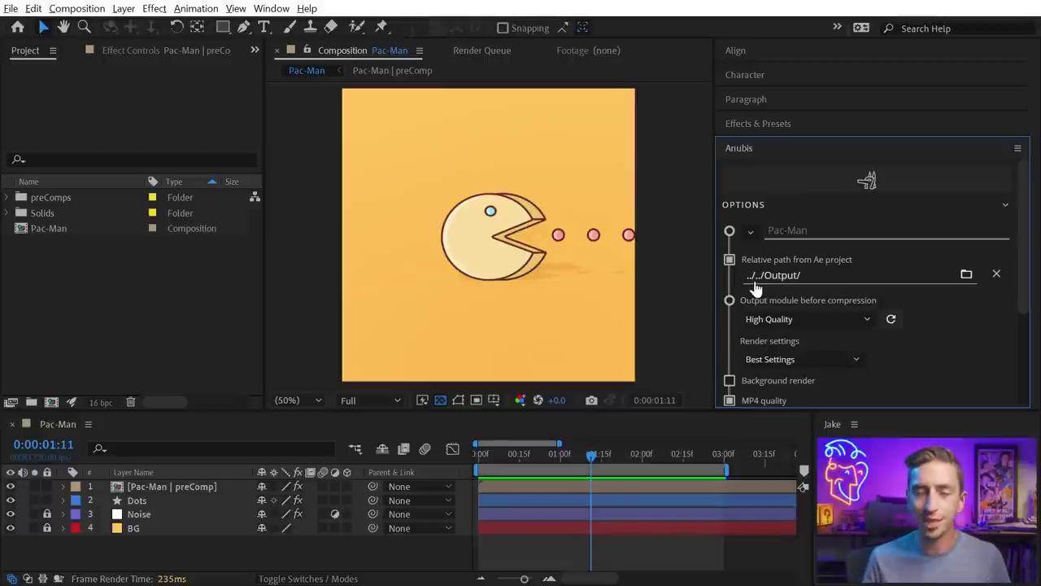
{"action": "left_click", "coordinate": [729, 259]}
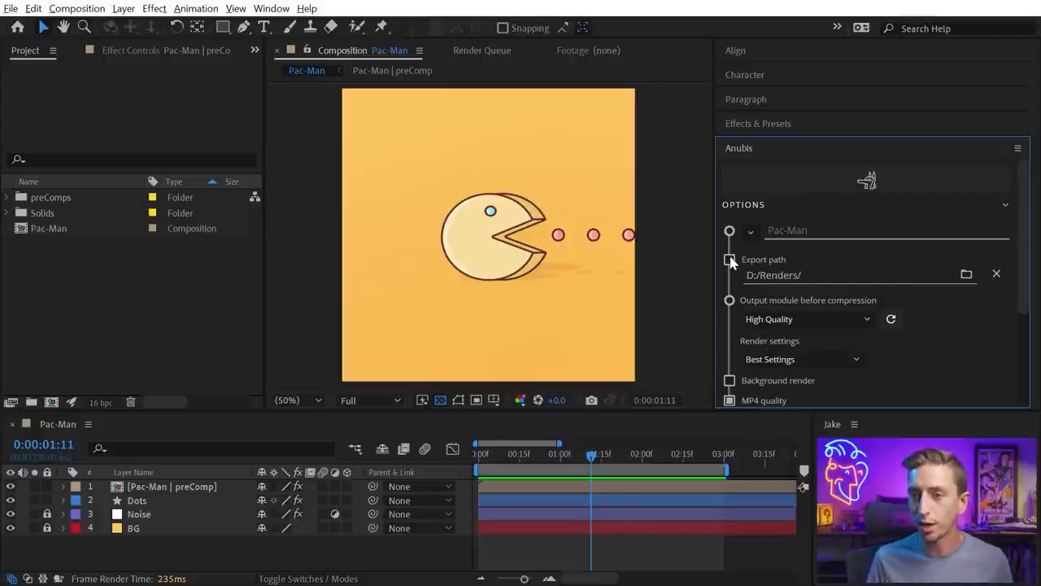
{"action": "left_click", "coordinate": [801, 276]}
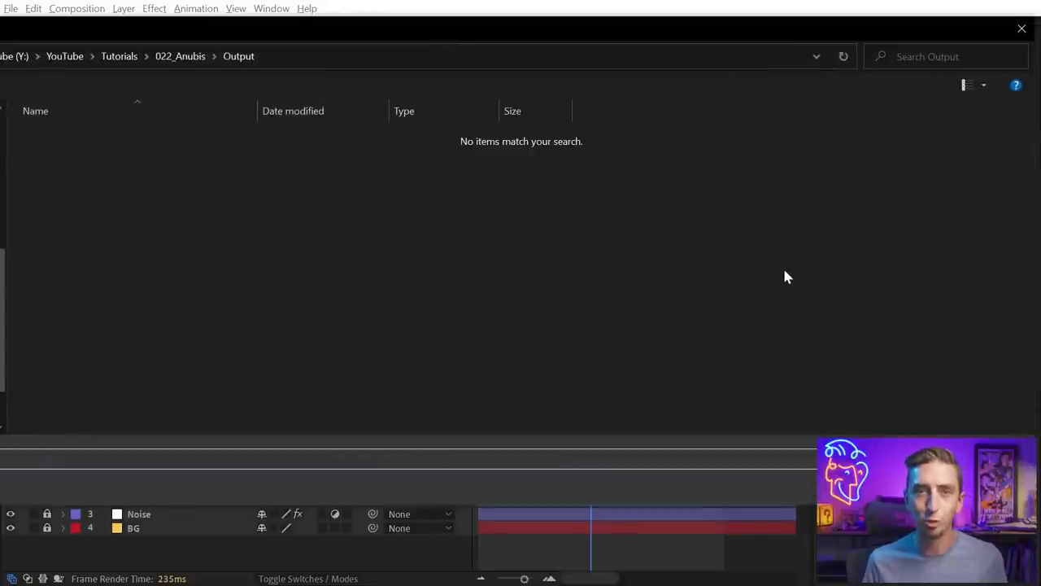
{"action": "key", "text": "Escape"}
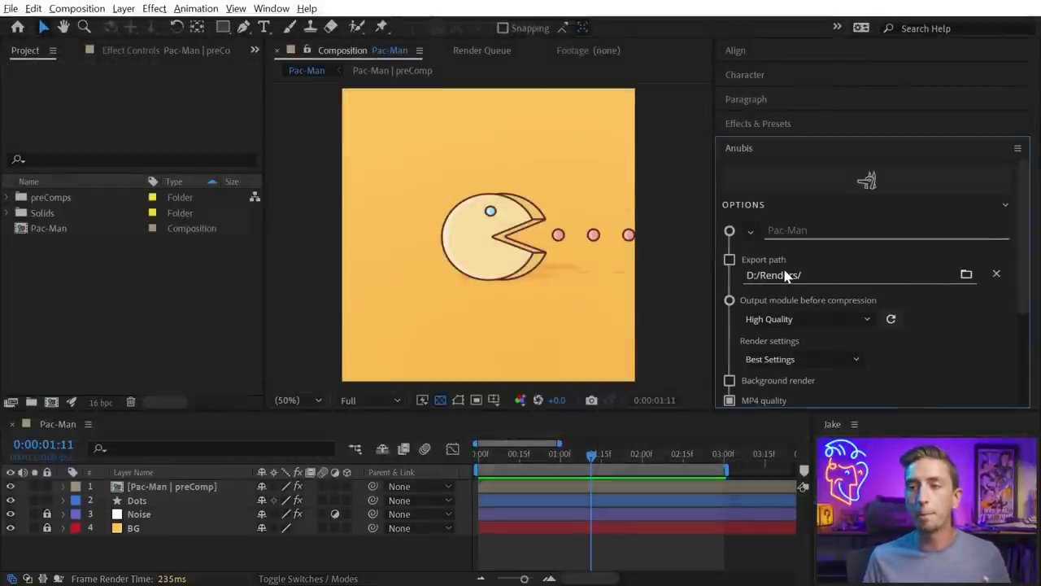
{"action": "left_click", "coordinate": [729, 259]}
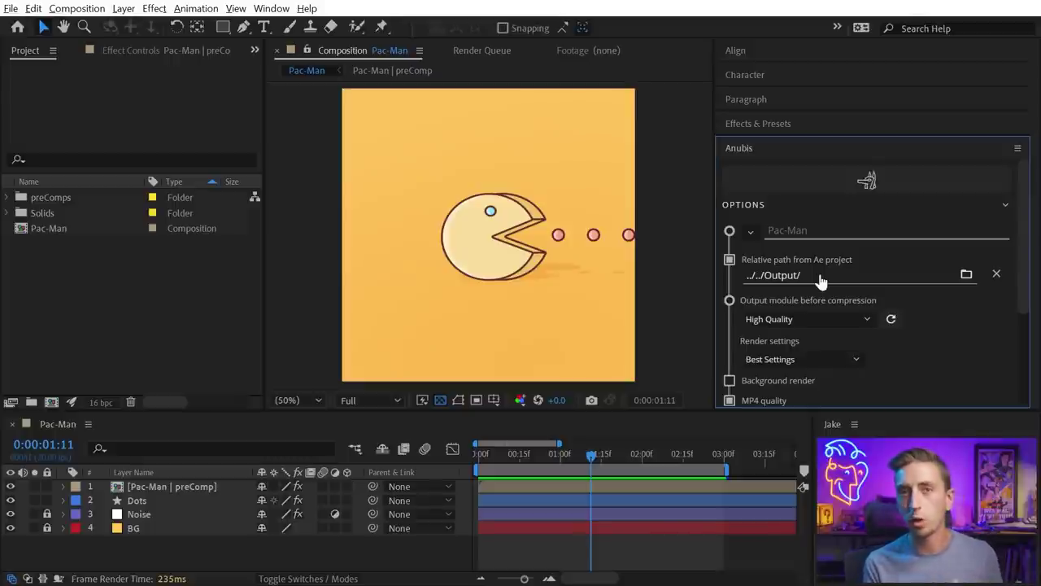
{"action": "left_click", "coordinate": [997, 274]}
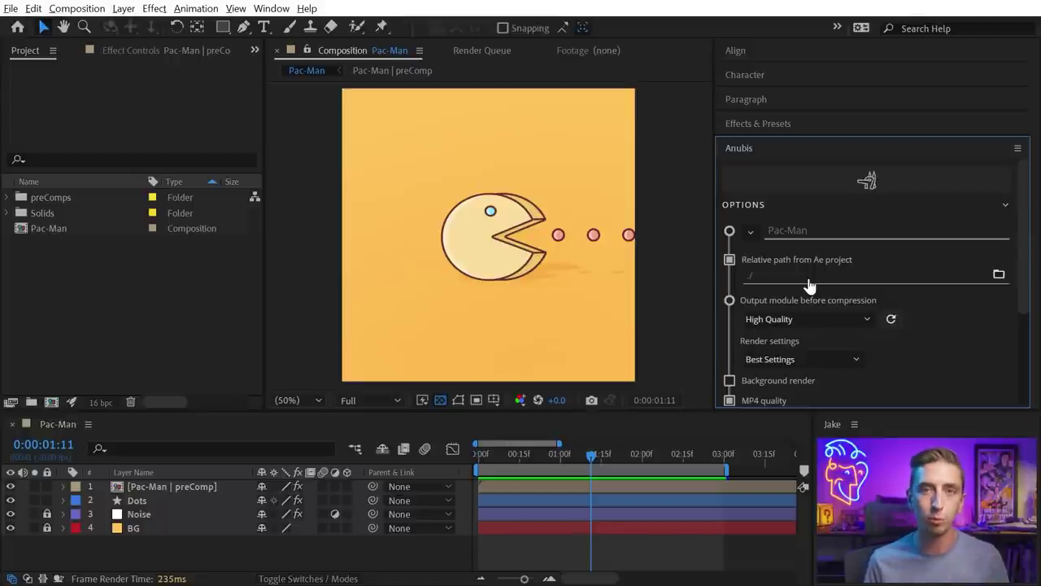
Step: Insert the $comp and parent-folder tokens into the output name, then delete the ../ leaving $comp
{"action": "left_click", "coordinate": [749, 231]}
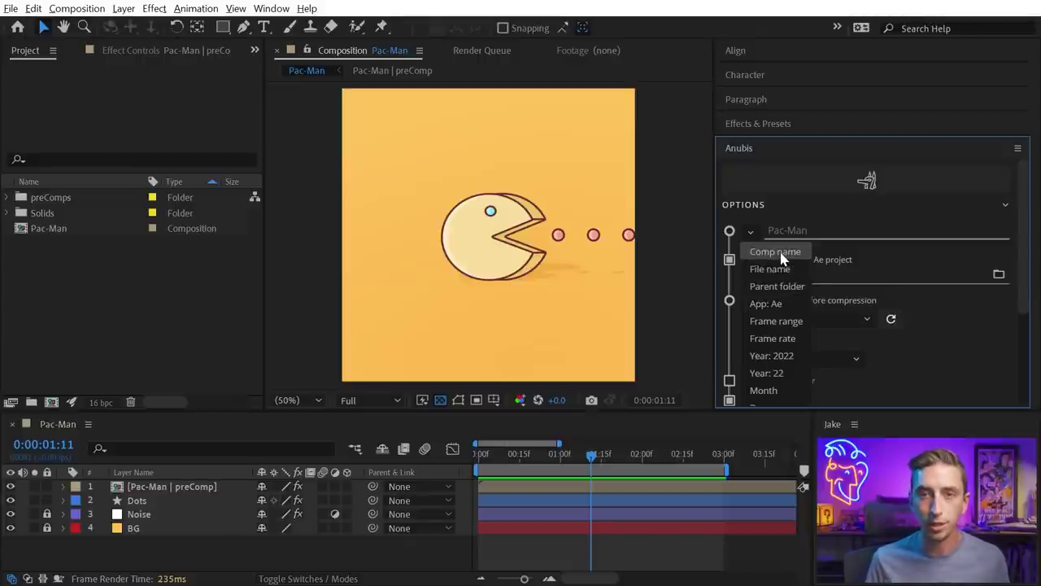
{"action": "left_click", "coordinate": [777, 252]}
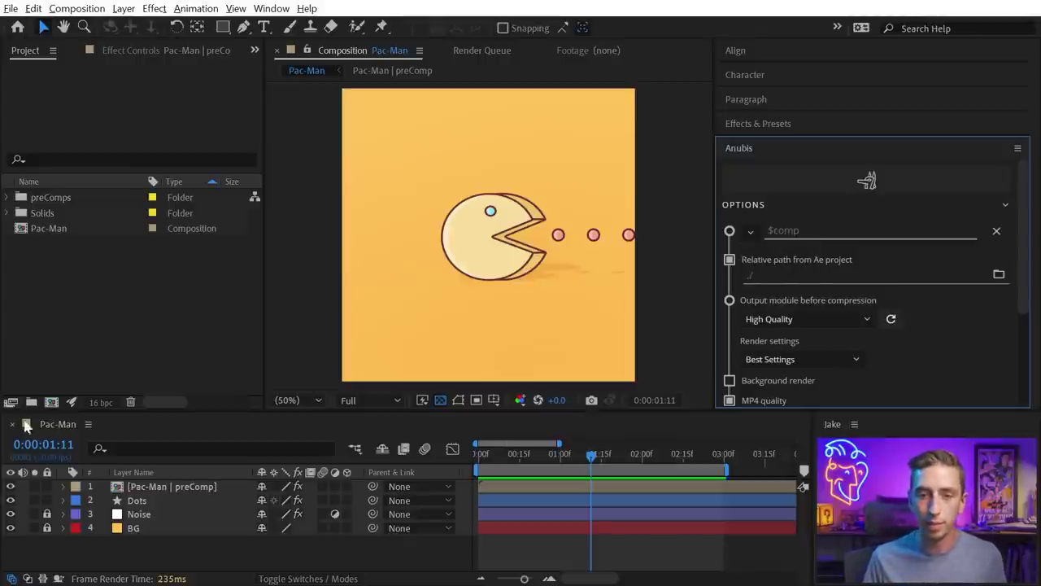
{"action": "left_click", "coordinate": [751, 231]}
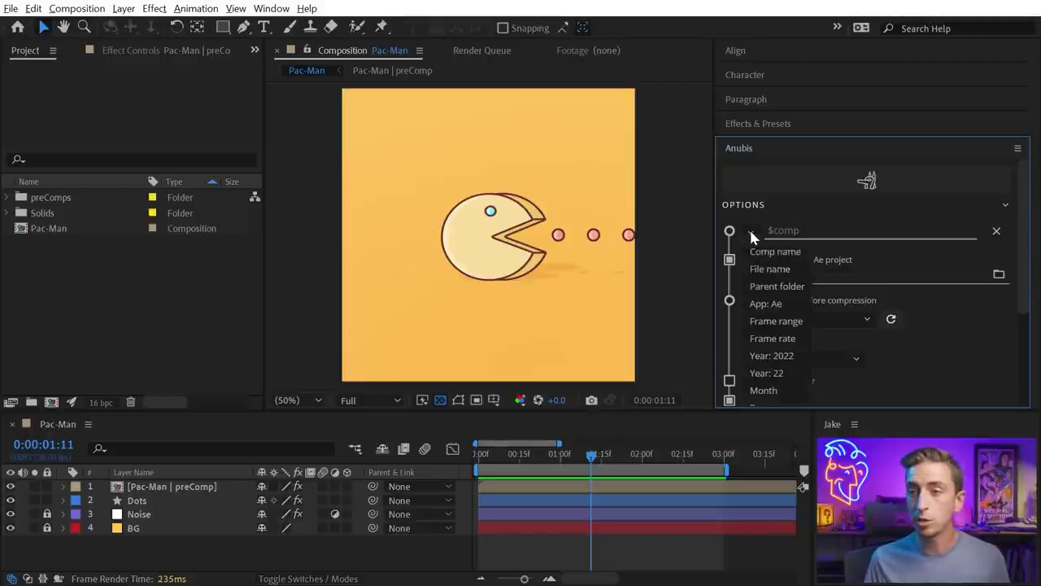
{"action": "left_click", "coordinate": [776, 290]}
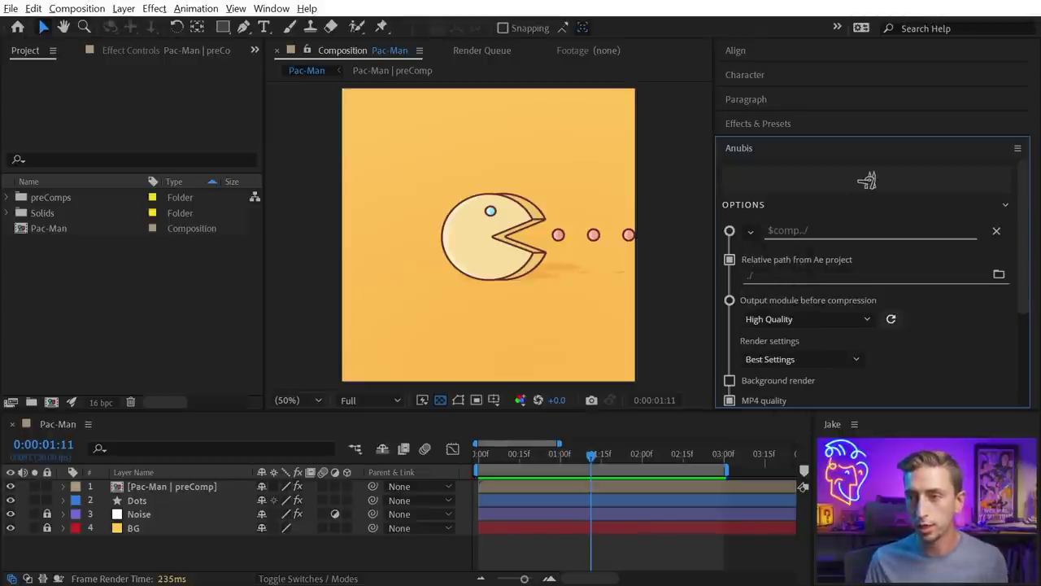
{"action": "left_click", "coordinate": [801, 231]}
{"action": "key", "text": "BackSpace"}
{"action": "key", "text": "BackSpace"}
{"action": "key", "text": "BackSpace"}
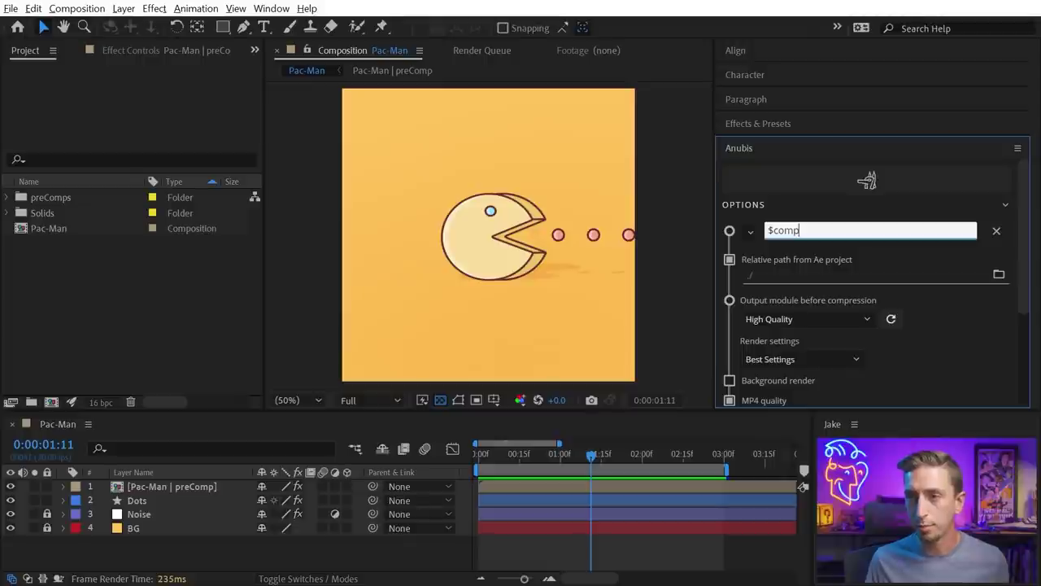
Step: Prefix the output name with ../../Output/ so it reads ../../Output/$comp
{"action": "key", "text": "Home"}
{"action": "type", "text": "../"}
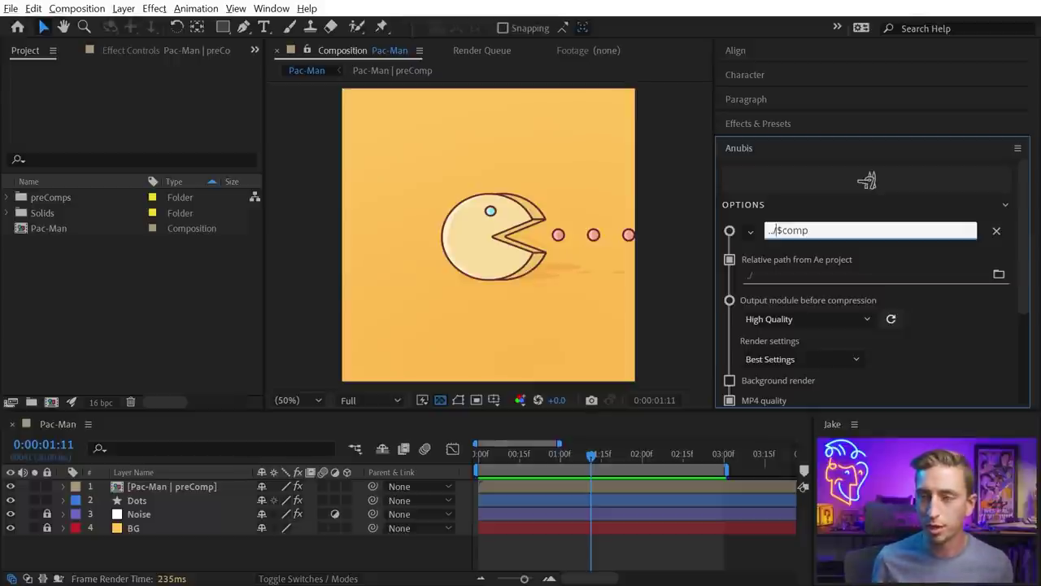
{"action": "type", "text": "../"}
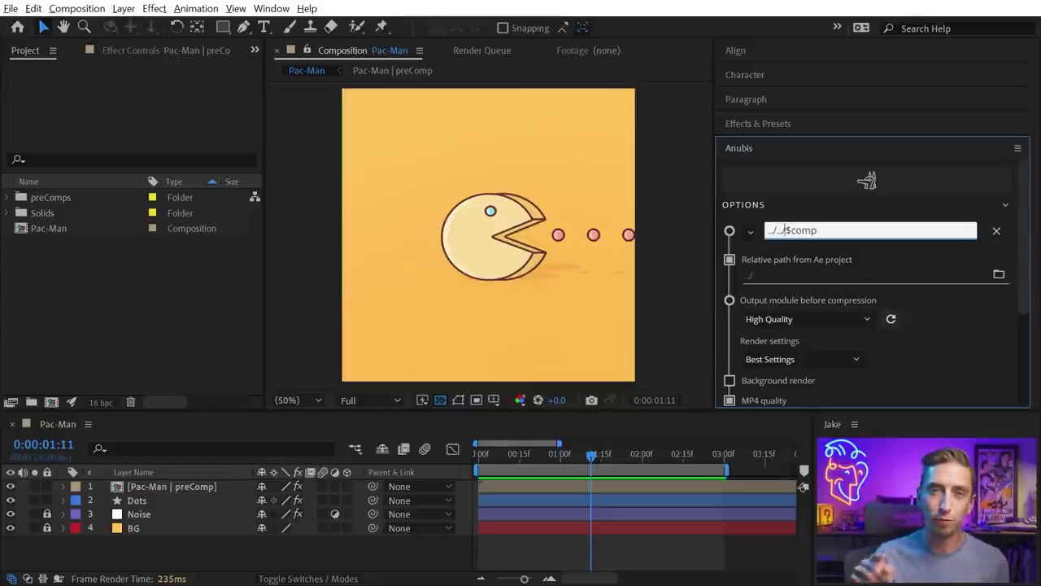
{"action": "type", "text": "Output"}
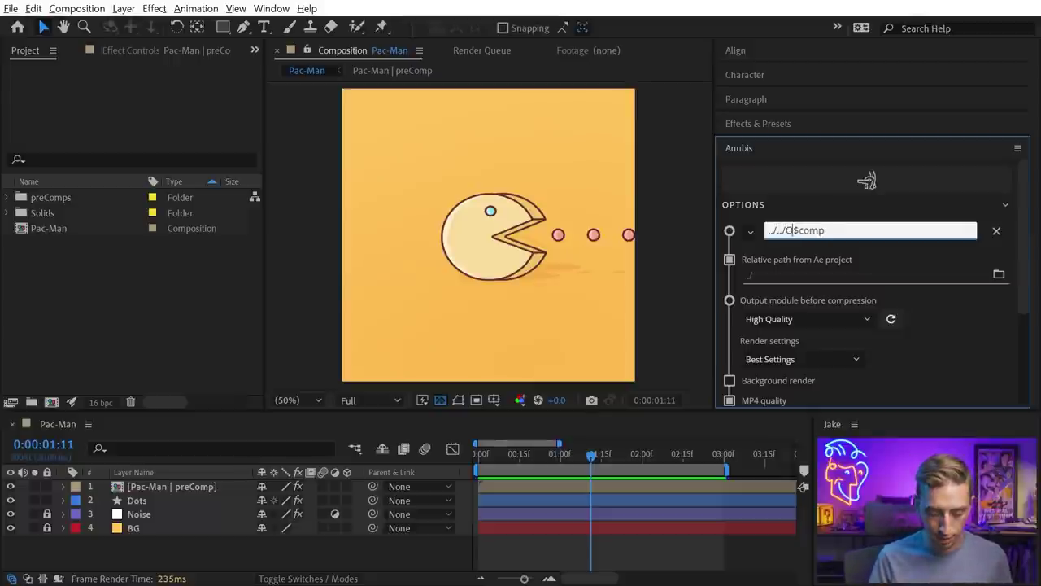
{"action": "type", "text": "/"}
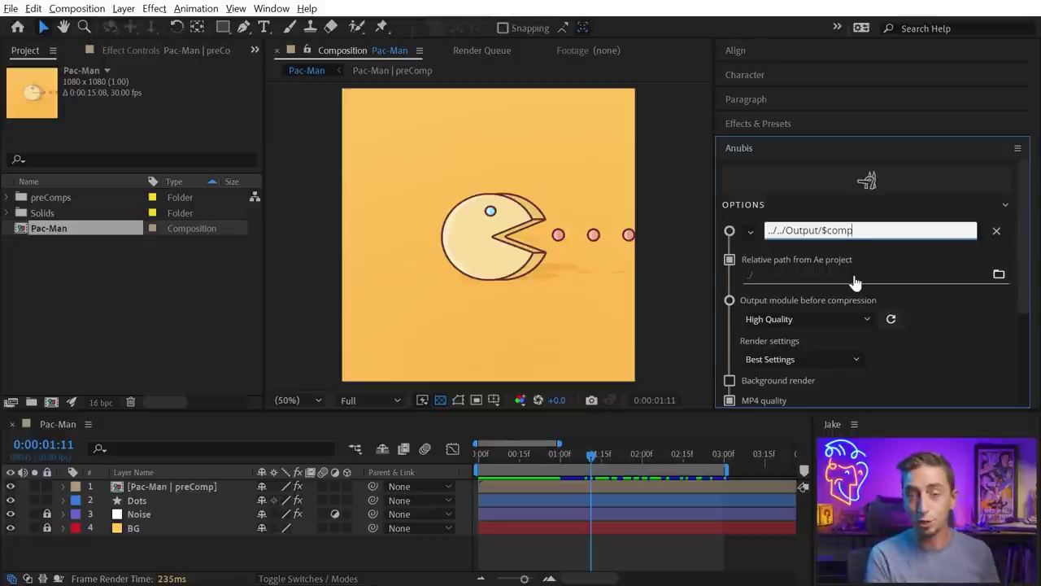
{"action": "key", "text": "Return"}
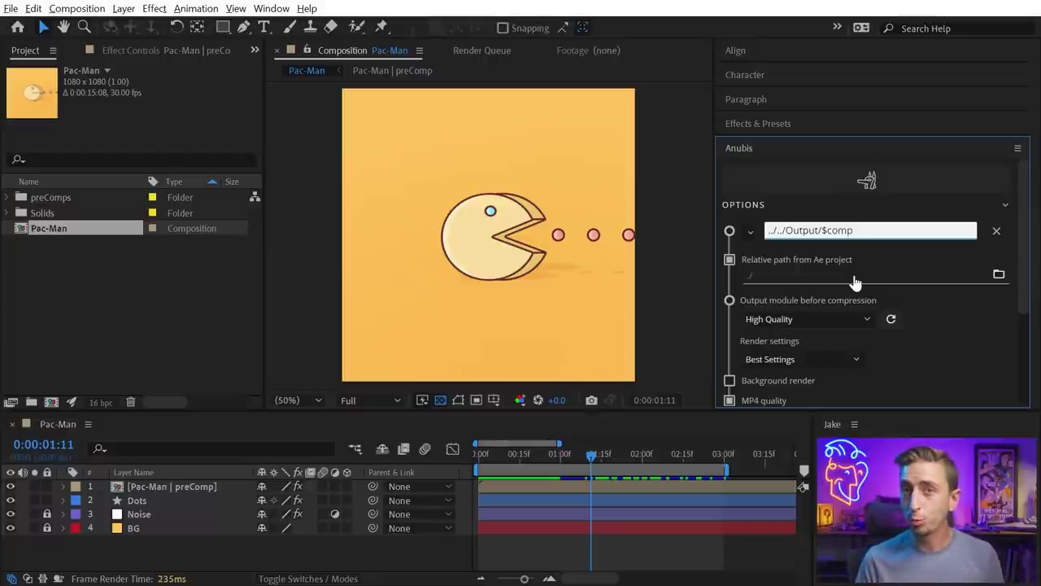
Step: Export Pac-Man.mp4, then browse 022_Anubis > Project Files > Ae to check its location and close Explorer
{"action": "left_click", "coordinate": [877, 172]}
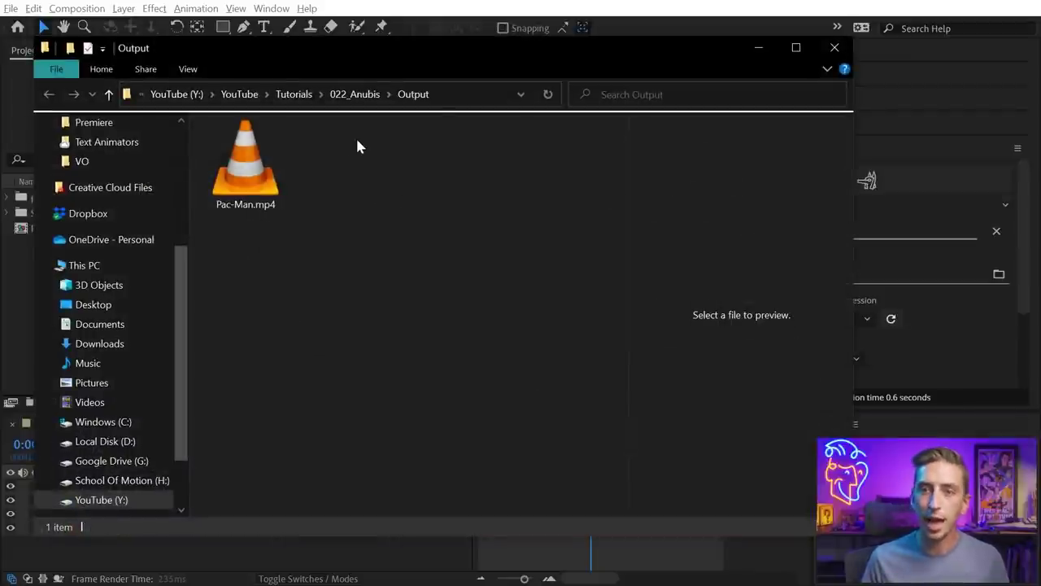
{"action": "left_click", "coordinate": [358, 96]}
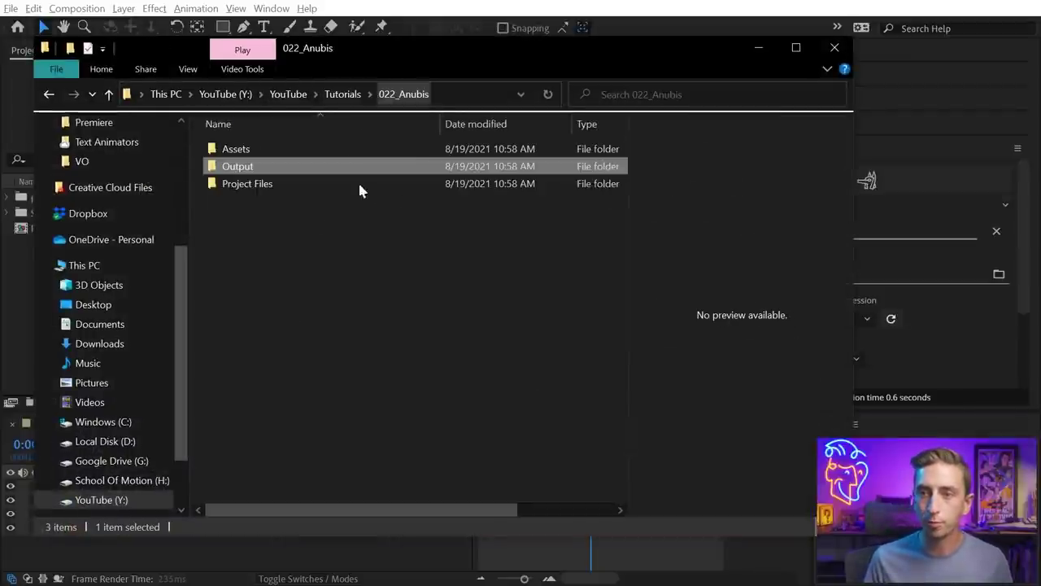
{"action": "double_click", "coordinate": [256, 184]}
{"action": "double_click", "coordinate": [234, 150]}
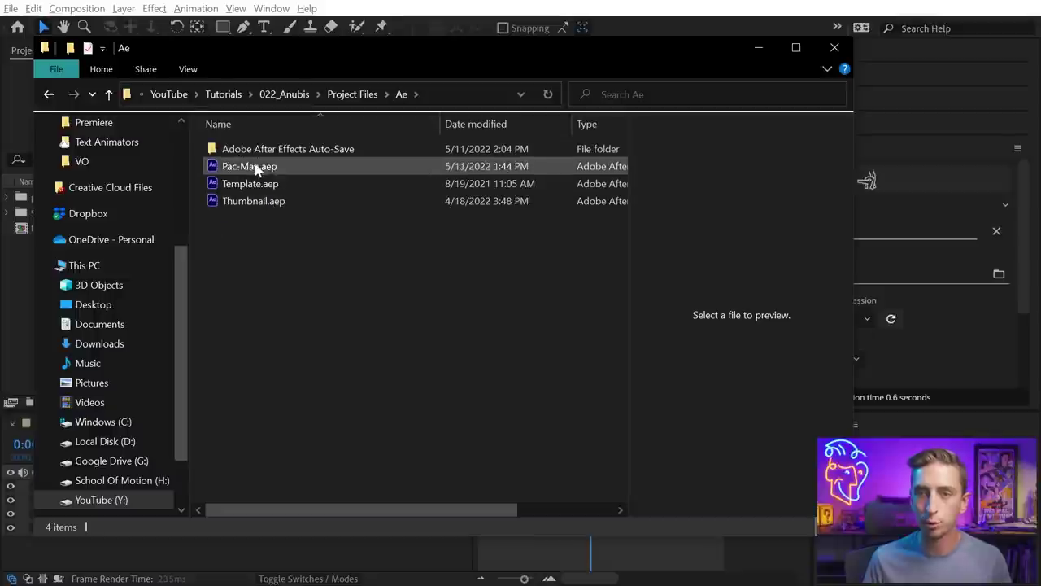
{"action": "left_click", "coordinate": [255, 168]}
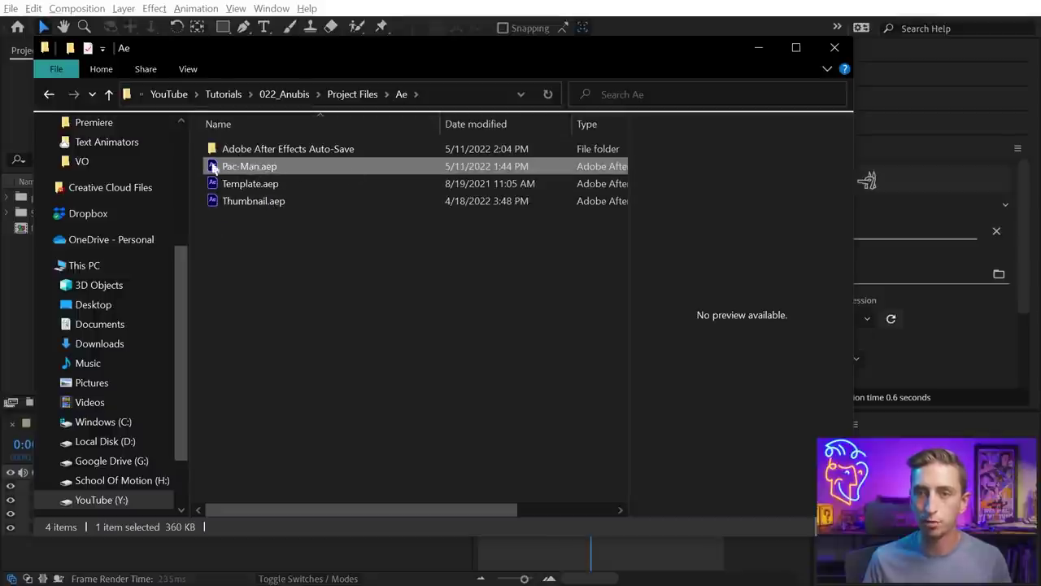
{"action": "left_click", "coordinate": [834, 49]}
Step: Clear the Anubis output name, untick the relative path option, and remove the D:/Renders export folder
{"action": "left_click", "coordinate": [749, 231]}
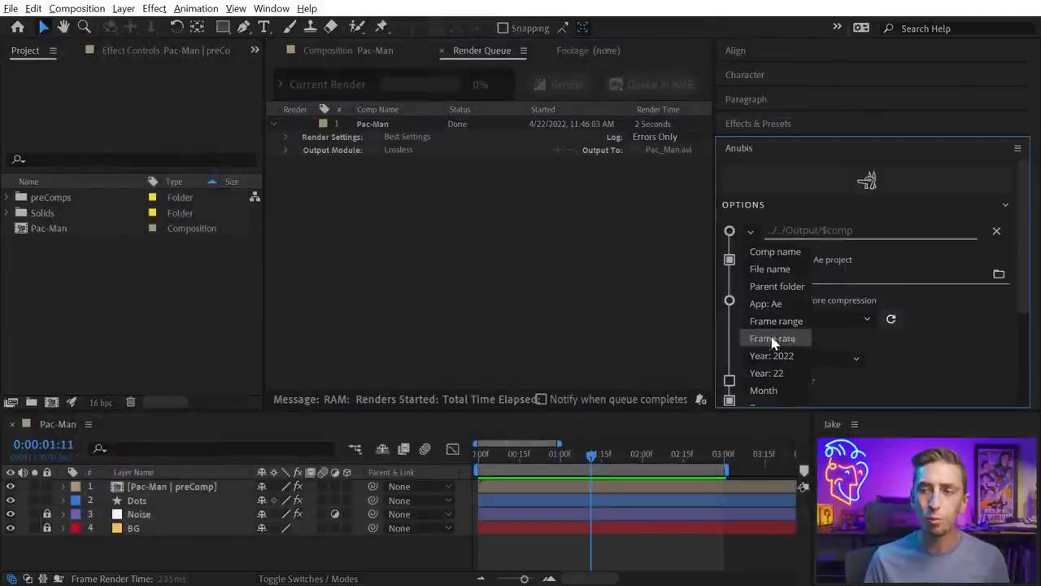
{"action": "scroll", "coordinate": [778, 323], "scroll_direction": "down", "scroll_amount": 2}
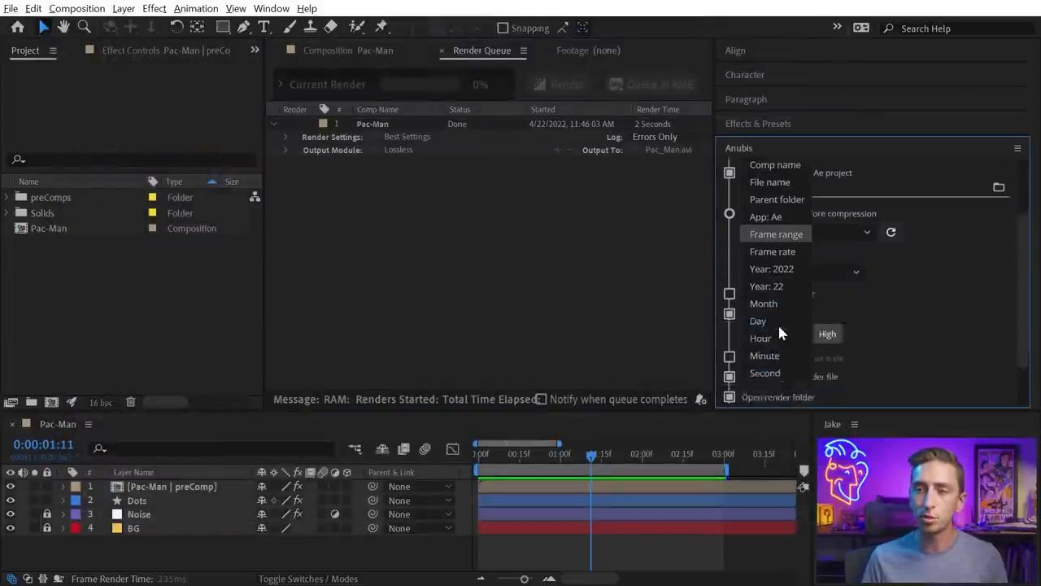
{"action": "scroll", "coordinate": [778, 323], "scroll_direction": "up", "scroll_amount": 2}
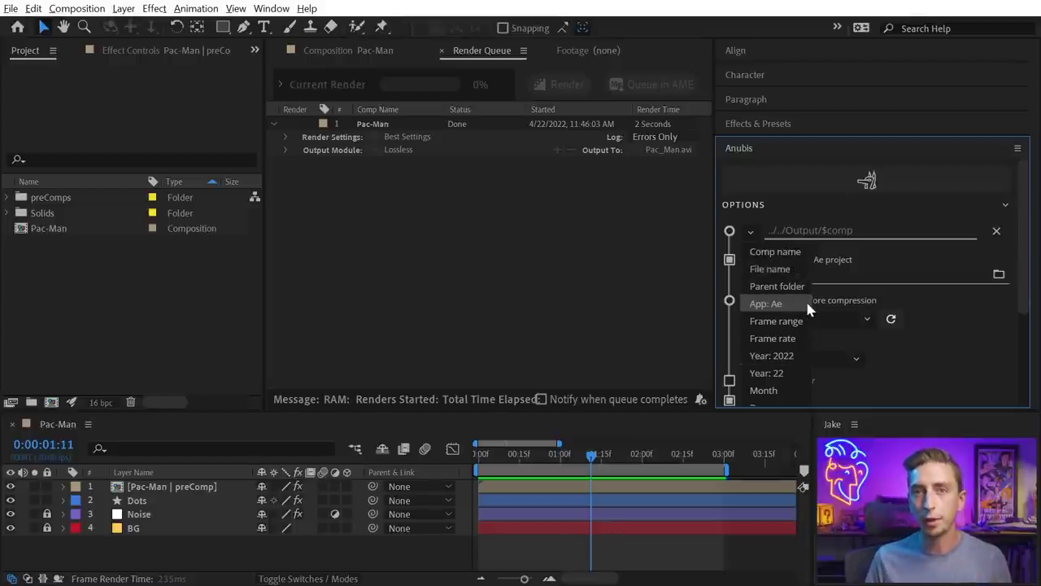
{"action": "scroll", "coordinate": [805, 309], "scroll_direction": "down", "scroll_amount": 3}
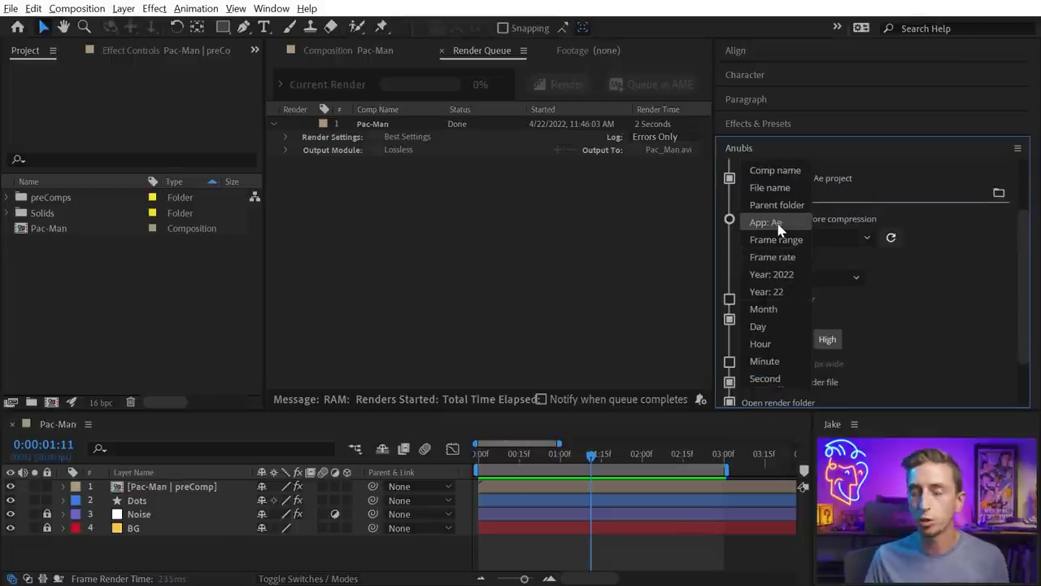
{"action": "scroll", "coordinate": [783, 256], "scroll_direction": "up", "scroll_amount": 3}
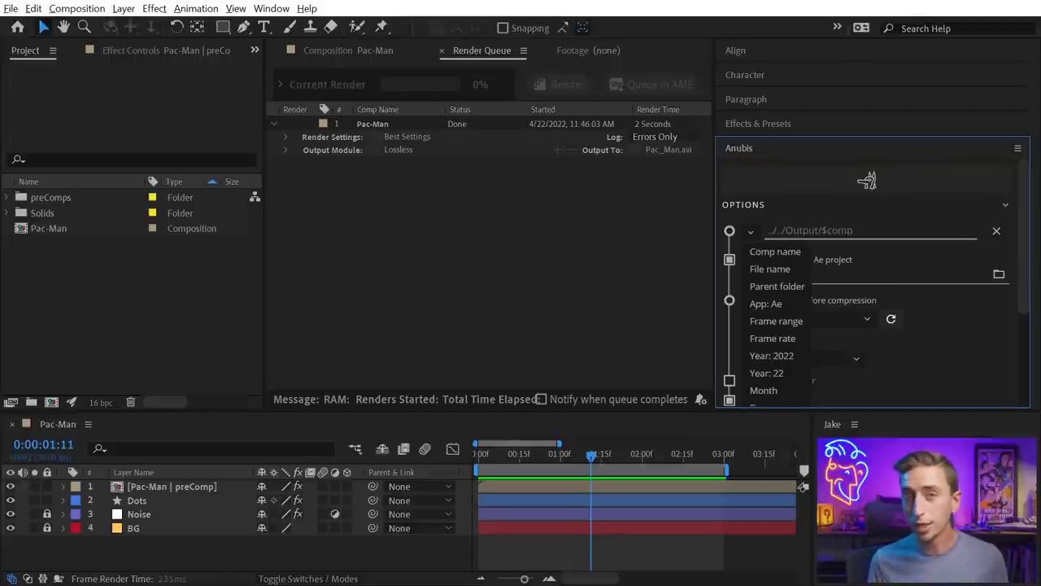
{"action": "left_click", "coordinate": [996, 230]}
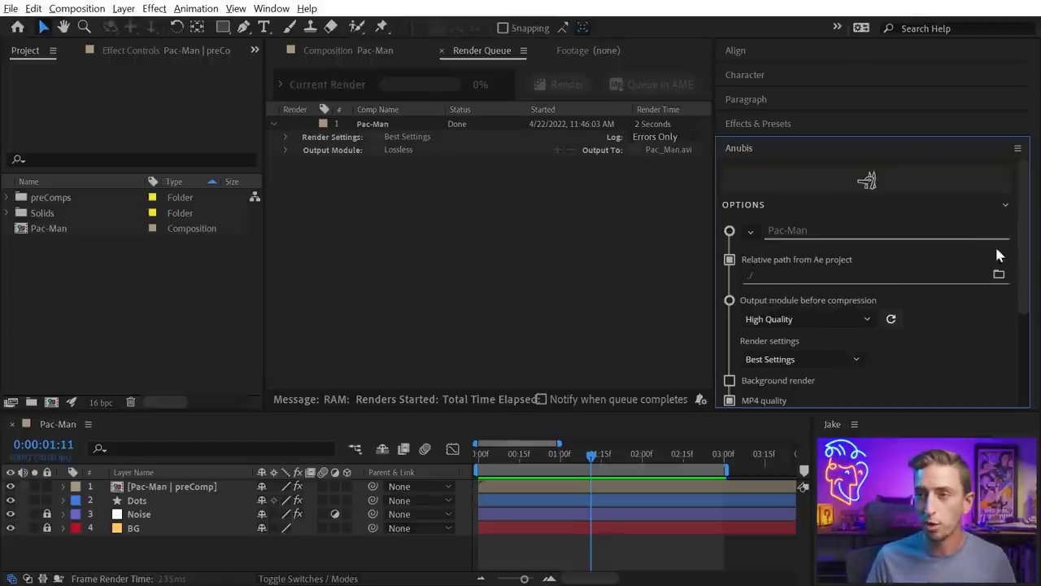
{"action": "left_click", "coordinate": [730, 259]}
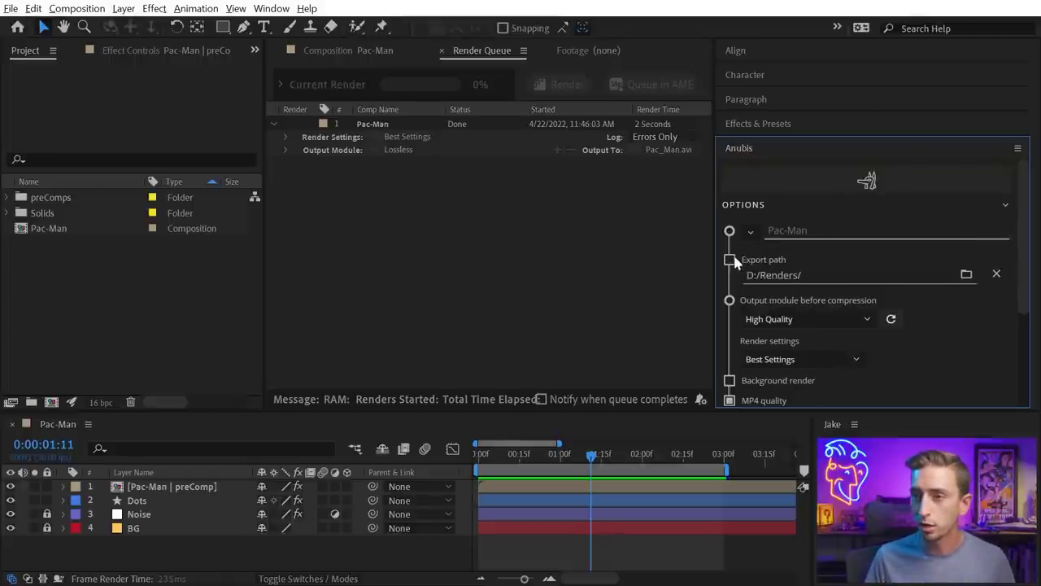
{"action": "left_click", "coordinate": [999, 279]}
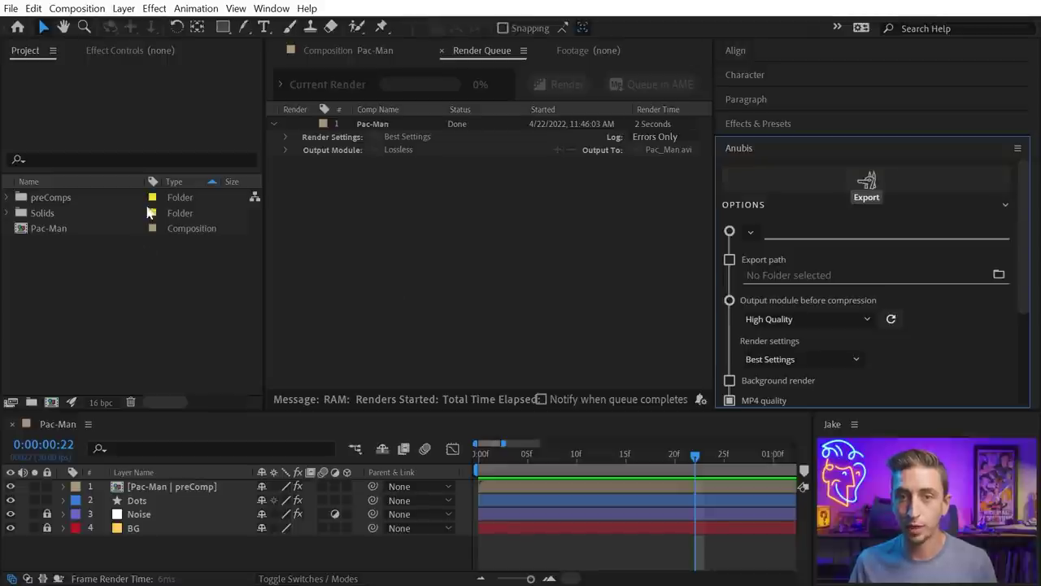
Step: Move the 16x9, 4x5 and 9x16 comps out of preComps to the project root
{"action": "left_click", "coordinate": [12, 201]}
{"action": "left_click", "coordinate": [10, 198]}
{"action": "left_click", "coordinate": [79, 214]}
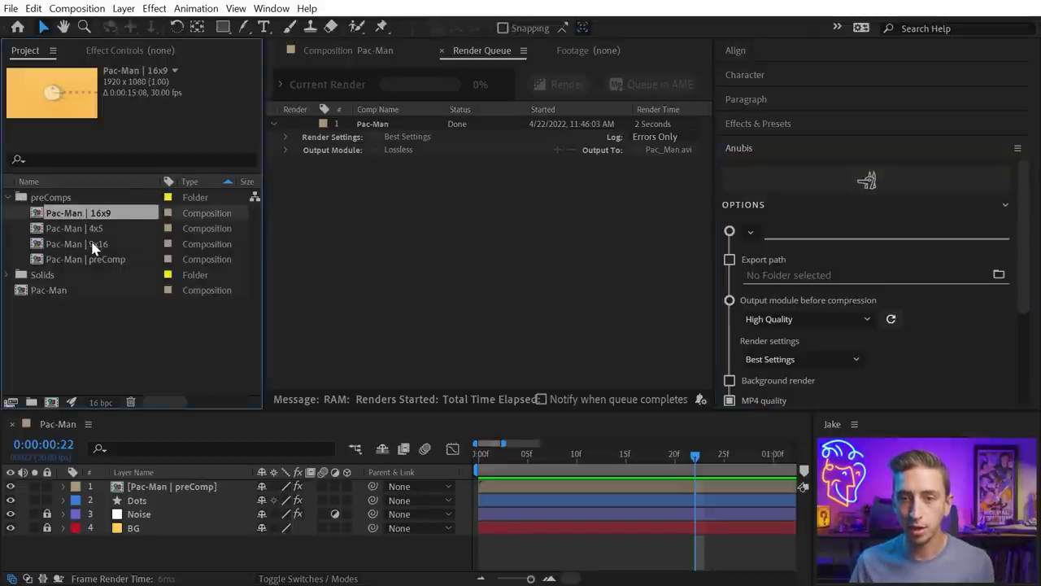
{"action": "left_click", "coordinate": [106, 243], "text": "shift"}
{"action": "left_click_drag", "start_coordinate": [109, 244], "coordinate": [92, 354]}
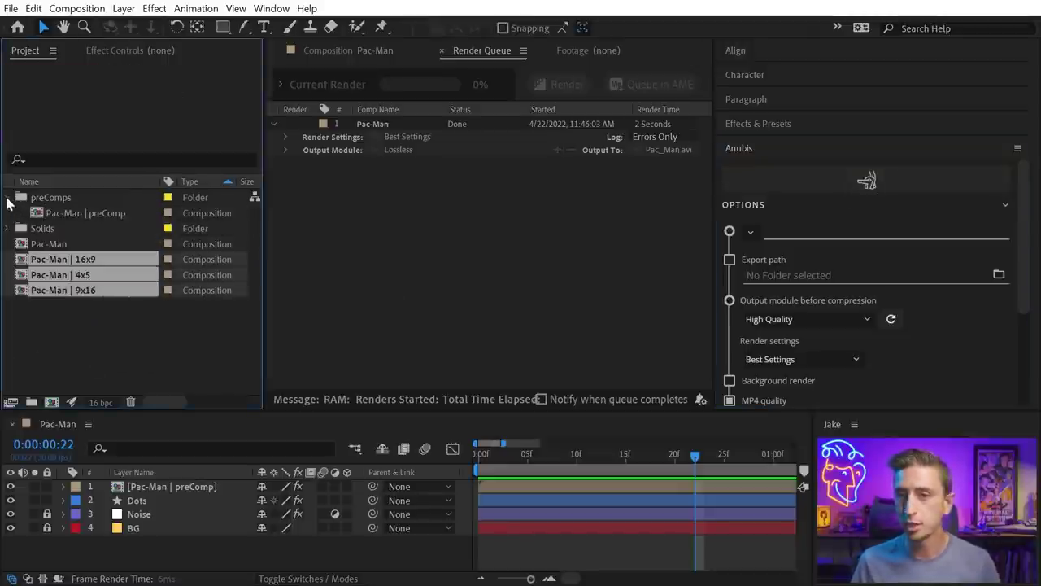
{"action": "left_click", "coordinate": [8, 197]}
Step: Select all four Pac-Man comps and load them into Anubis
{"action": "left_click_drag", "start_coordinate": [68, 274], "coordinate": [65, 260]}
{"action": "left_click", "coordinate": [58, 228], "text": "shift"}
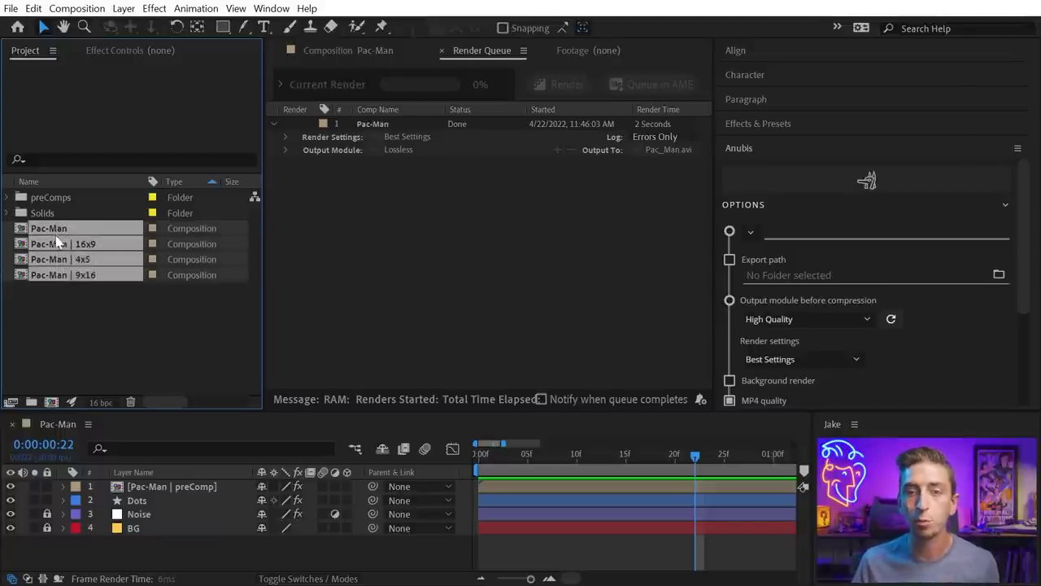
{"action": "left_click", "coordinate": [837, 204]}
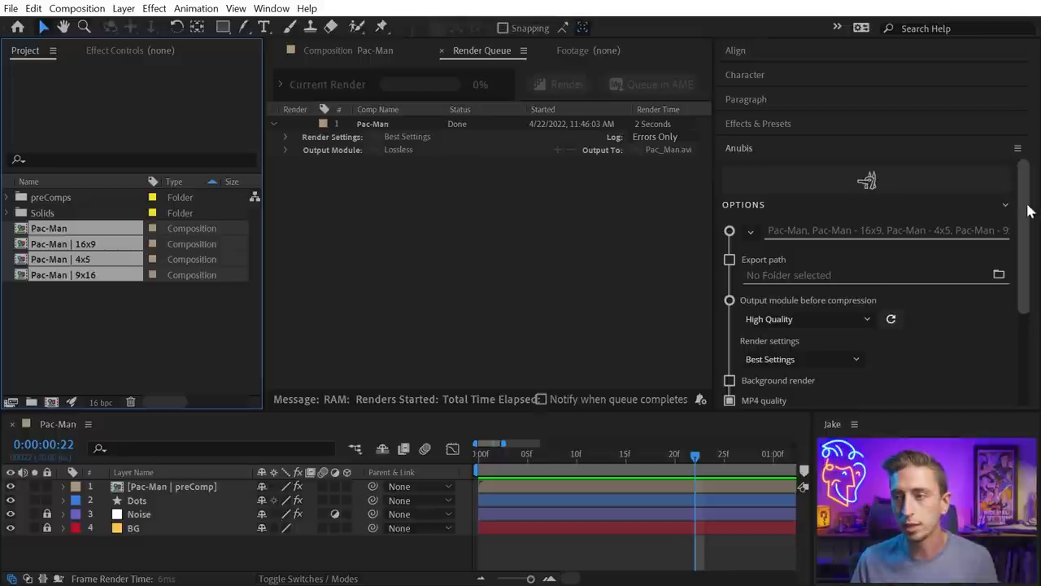
Step: Enable Background render in Anubis and export all four Pac-Man comps to the Output folder
{"action": "left_click_drag", "start_coordinate": [1024, 224], "coordinate": [1026, 266]}
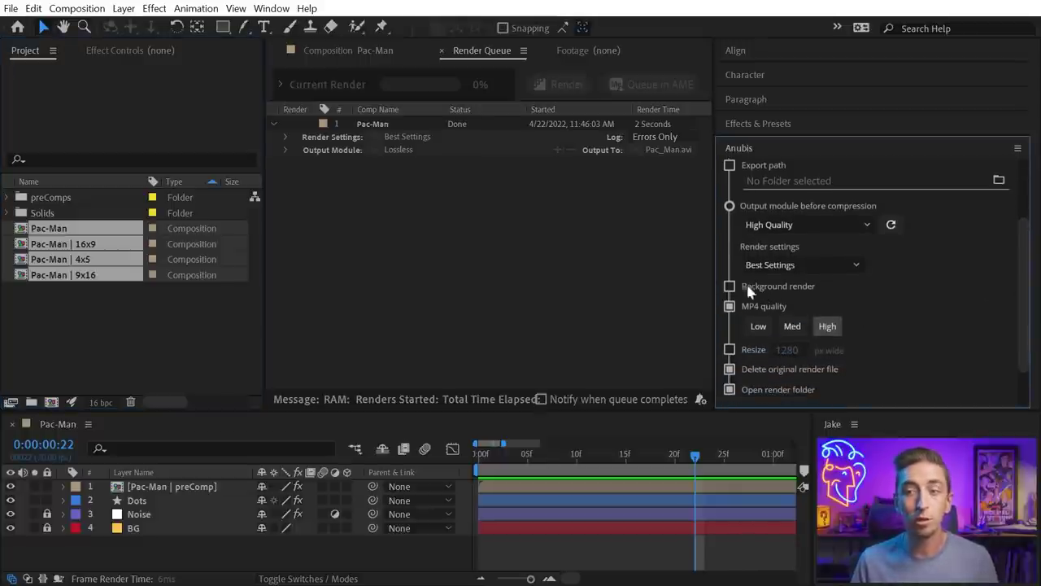
{"action": "left_click", "coordinate": [730, 286]}
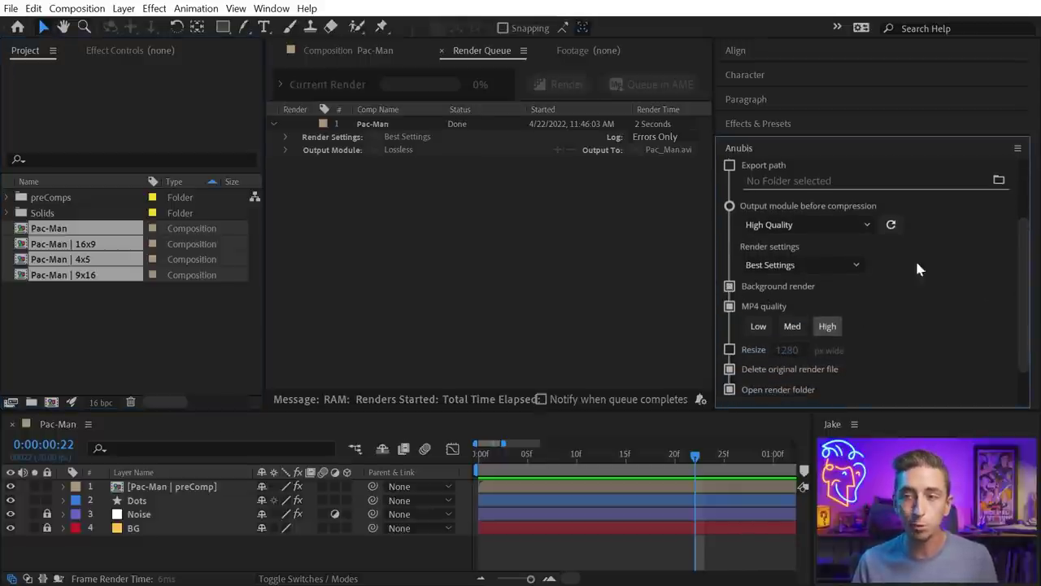
{"action": "scroll", "coordinate": [913, 228], "scroll_direction": "up", "scroll_amount": 3}
{"action": "left_click", "coordinate": [899, 182]}
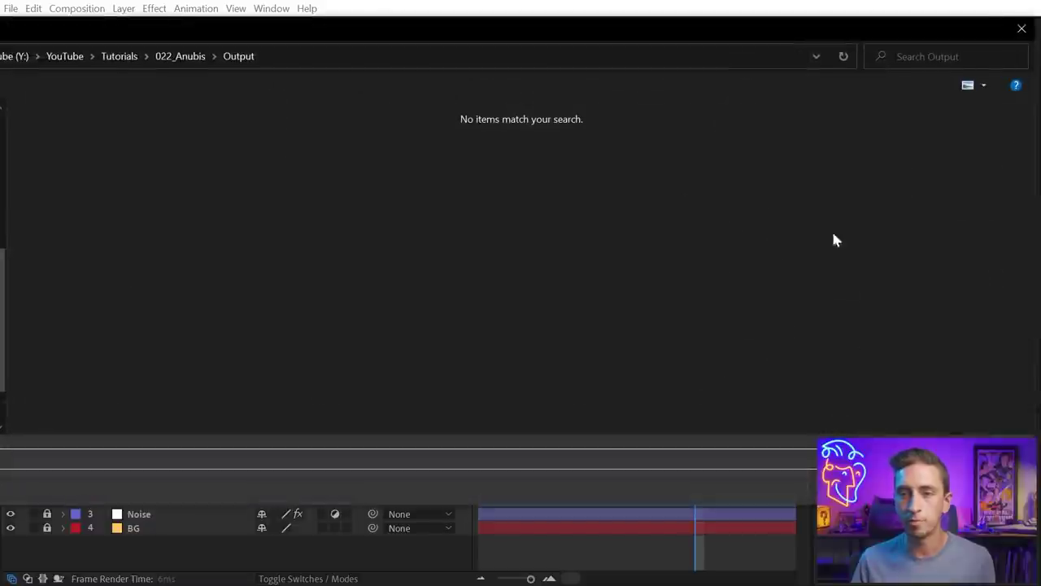
{"action": "key", "text": "Return"}
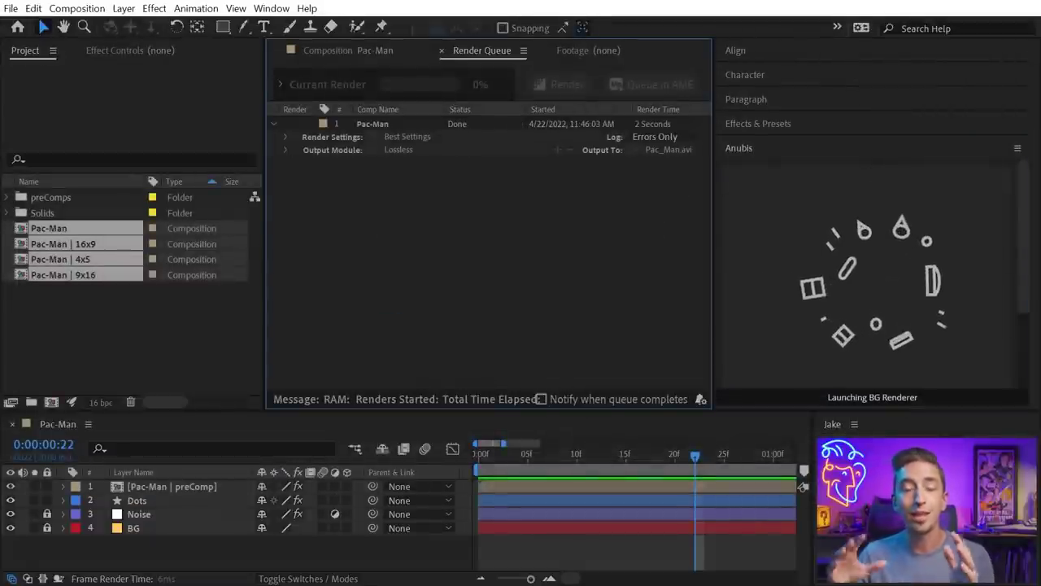
Step: While rendering, view frame 8 and the Pac-Man | preComp, then check the four MP4s in Output
{"action": "left_click", "coordinate": [346, 51]}
{"action": "left_click", "coordinate": [553, 461]}
{"action": "double_click", "coordinate": [523, 487]}
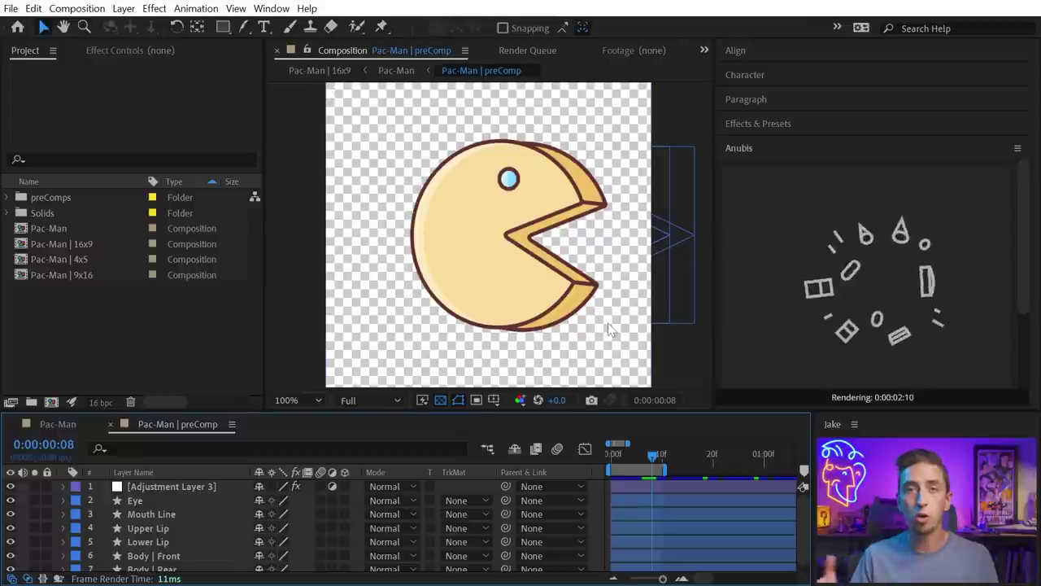
{"action": "left_click", "coordinate": [59, 424]}
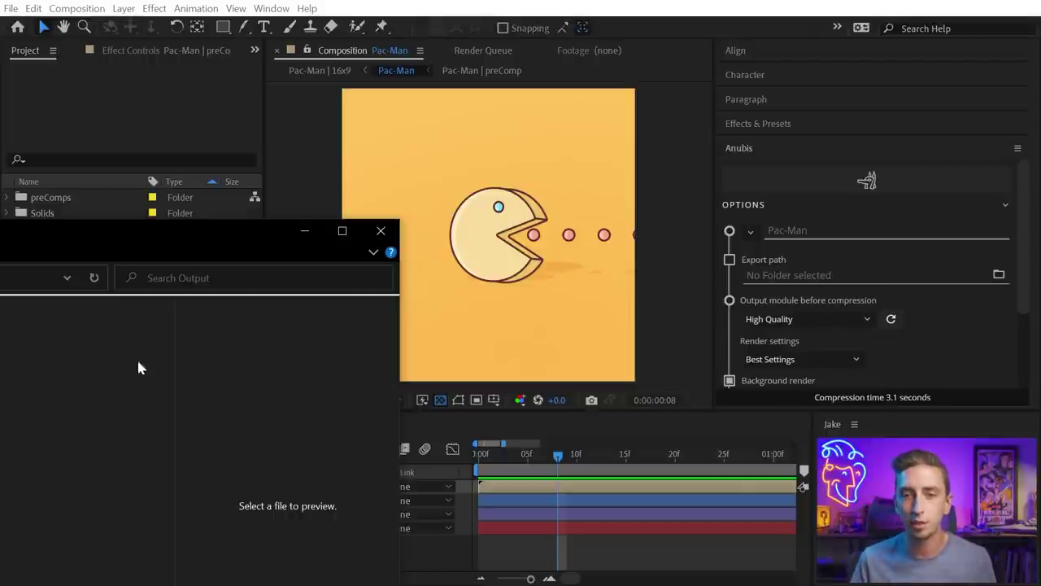
{"action": "left_click_drag", "start_coordinate": [193, 232], "coordinate": [681, 116]}
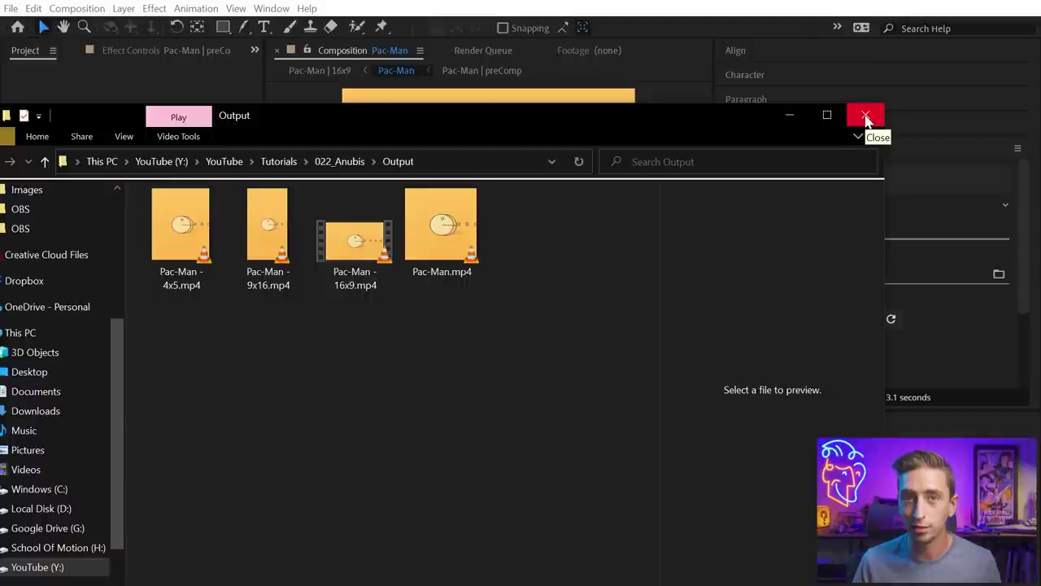
Step: Render Pac-Man as a Low-quality compressed MP4 to a path relative to the project
{"action": "left_click", "coordinate": [866, 119]}
{"action": "scroll", "coordinate": [1021, 340], "scroll_direction": "down", "scroll_amount": 8}
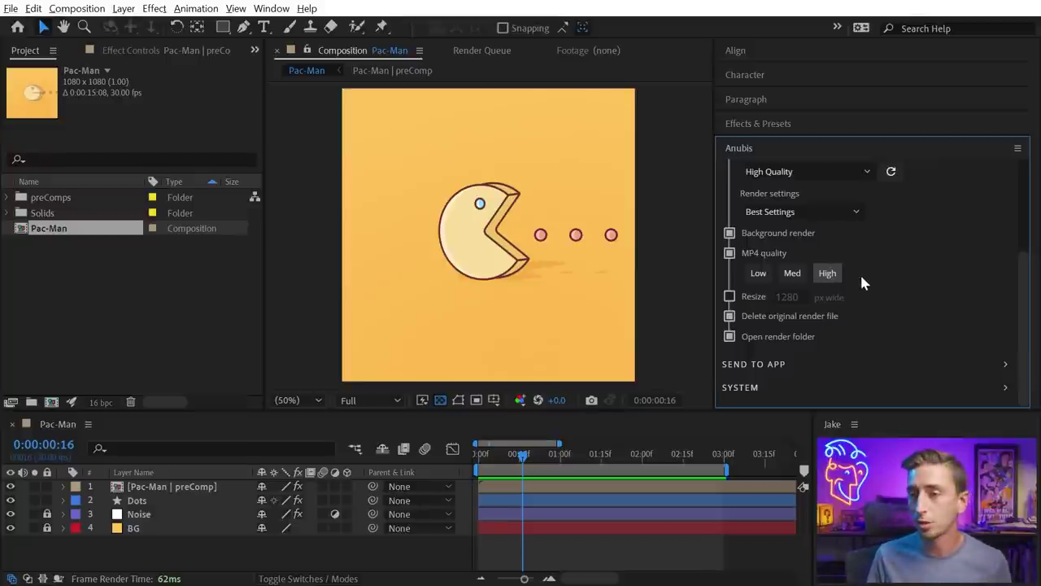
{"action": "left_click", "coordinate": [792, 273]}
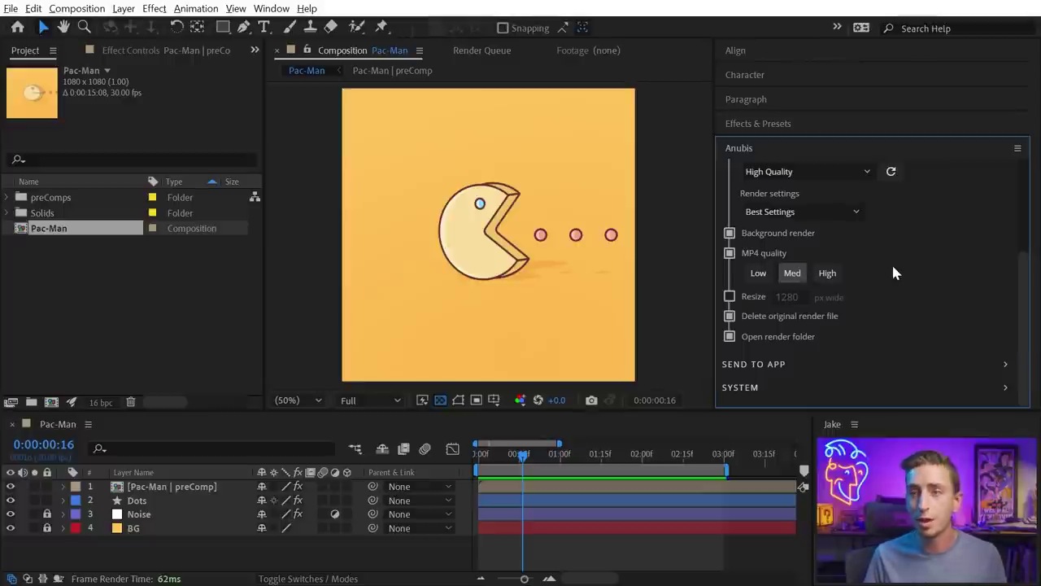
{"action": "left_click", "coordinate": [767, 273]}
{"action": "left_click", "coordinate": [827, 274]}
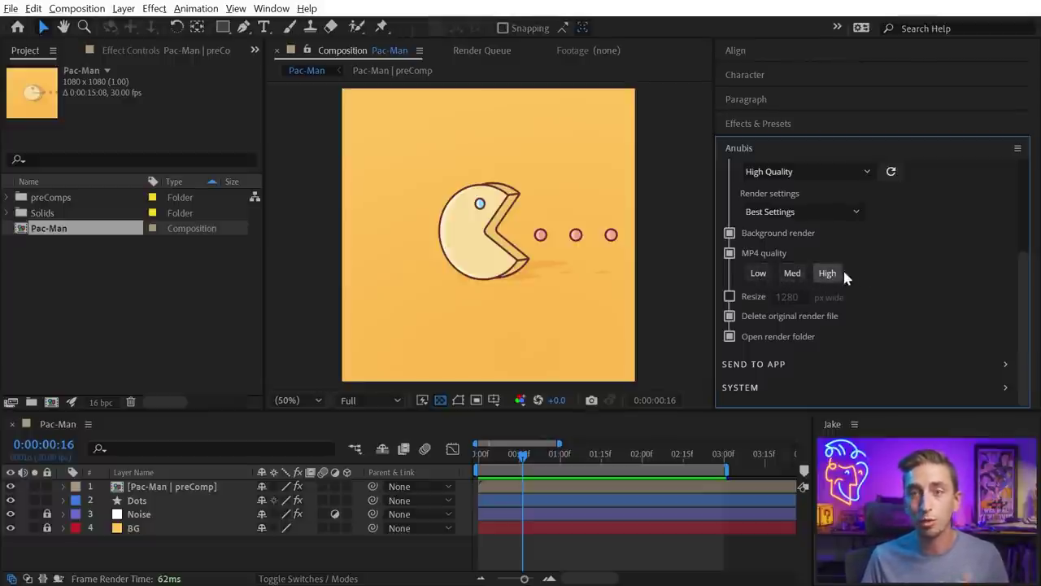
{"action": "left_click", "coordinate": [758, 273]}
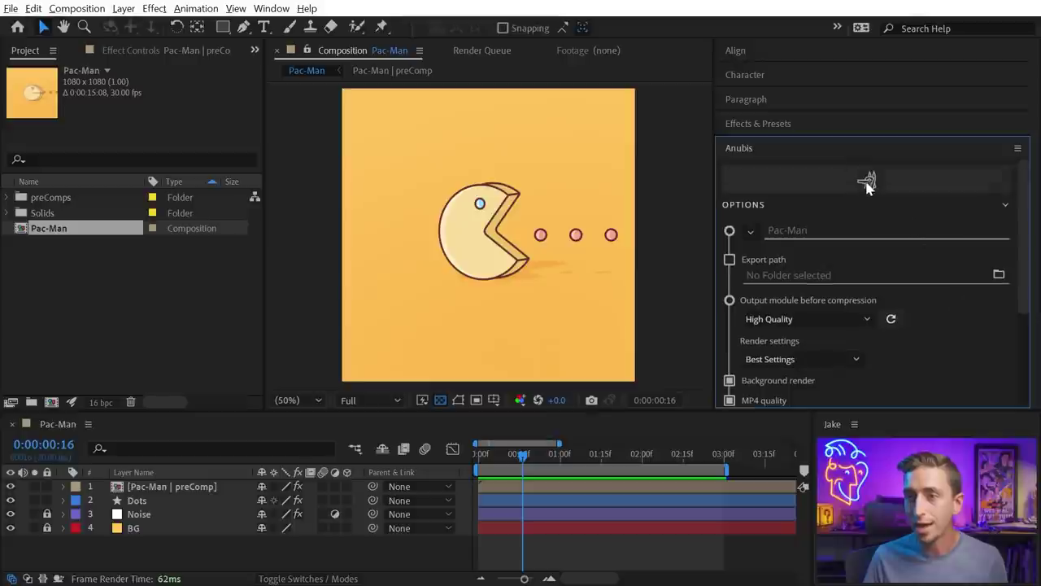
{"action": "scroll", "coordinate": [954, 268], "scroll_direction": "up", "scroll_amount": 5}
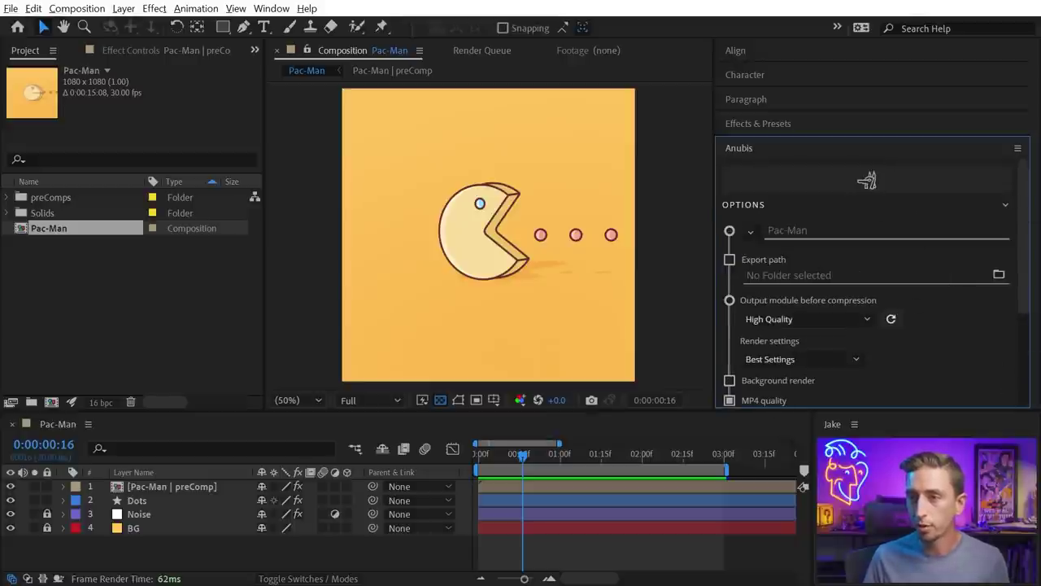
{"action": "left_click", "coordinate": [731, 260]}
{"action": "left_click", "coordinate": [866, 181]}
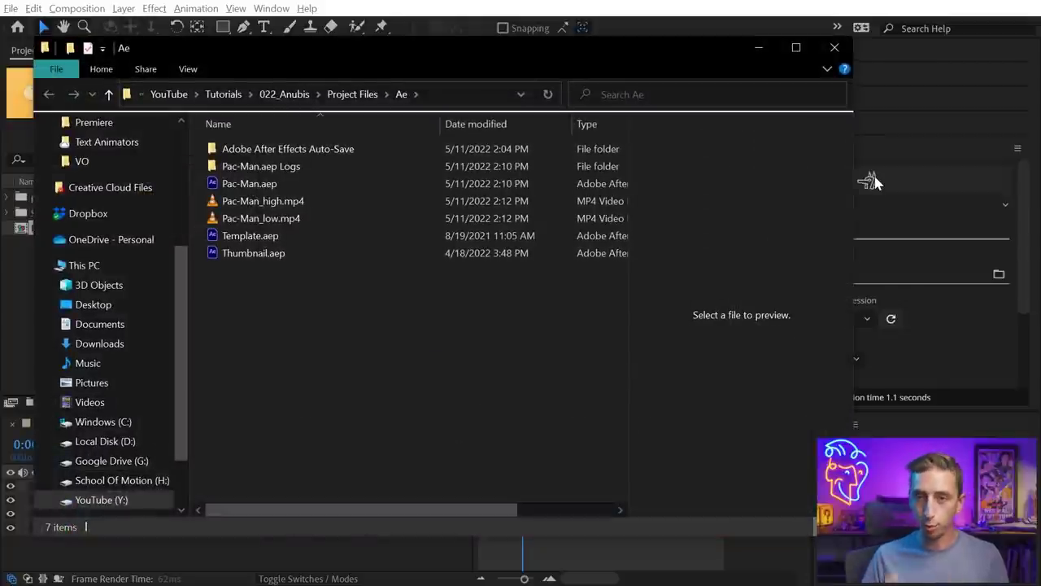
Step: Compare the sizes of Pac-Man_high.mp4 and Pac-Man_low.mp4, and play the low version
{"action": "left_click", "coordinate": [305, 203]}
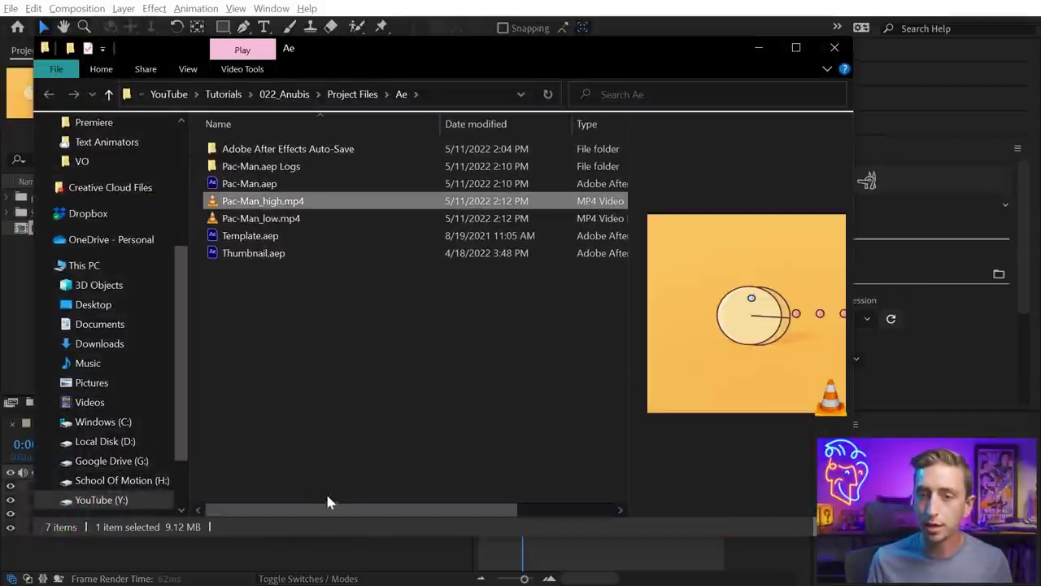
{"action": "left_click_drag", "start_coordinate": [328, 503], "coordinate": [425, 509]}
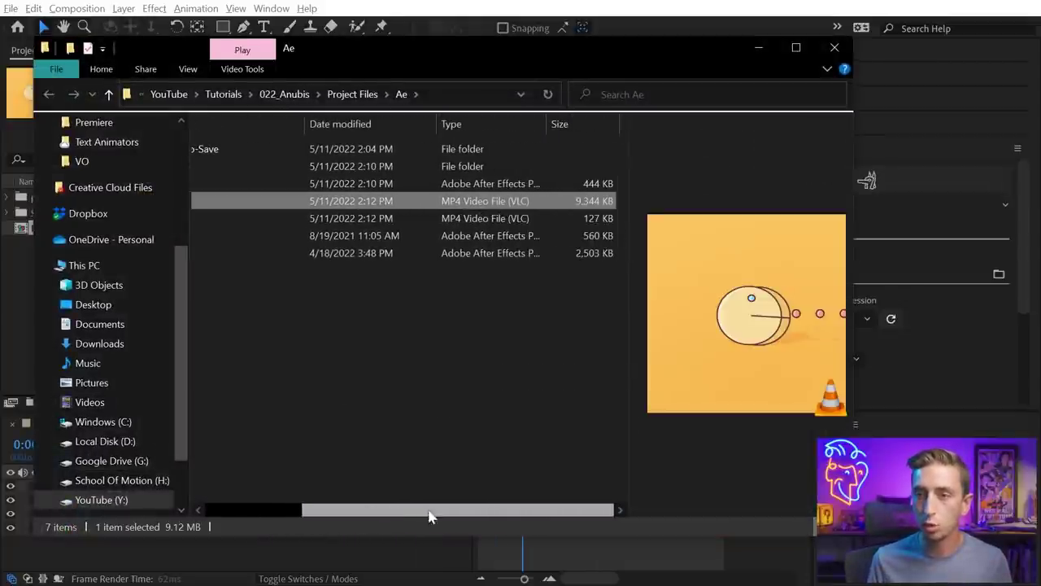
{"action": "left_click", "coordinate": [594, 225]}
{"action": "left_click_drag", "start_coordinate": [491, 509], "coordinate": [395, 509]}
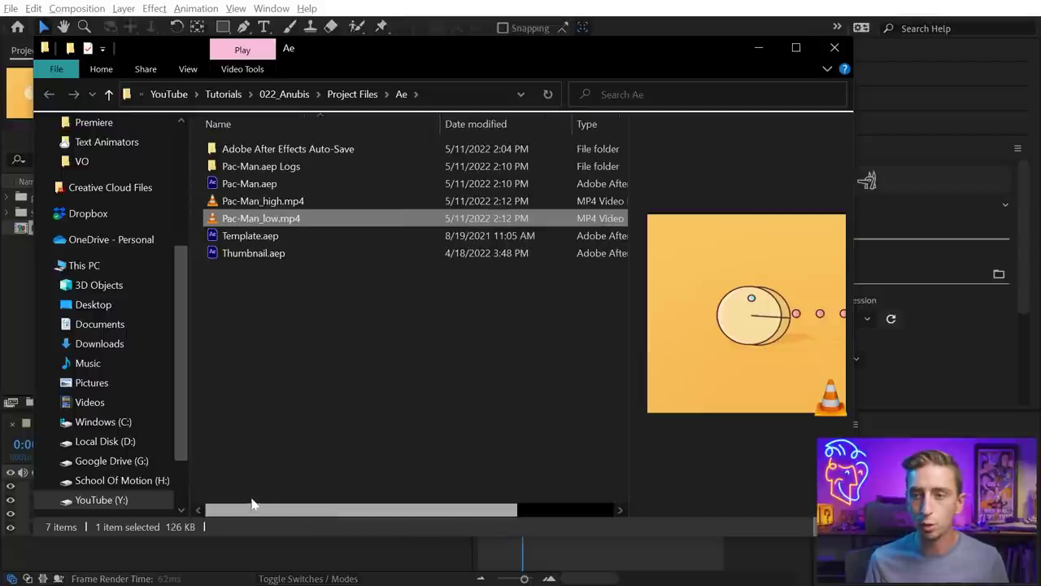
{"action": "double_click", "coordinate": [274, 221]}
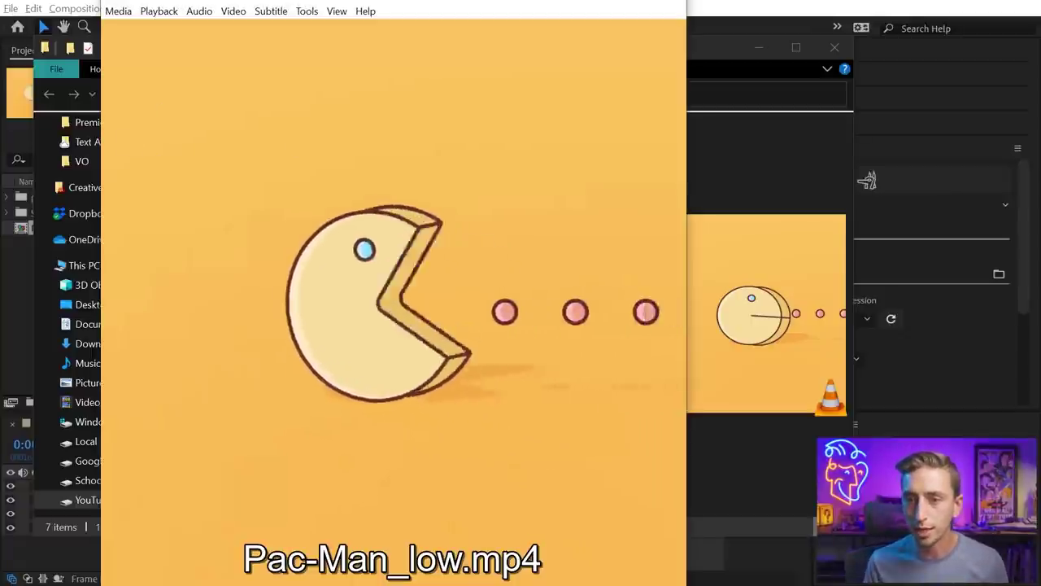
{"action": "key", "text": "space"}
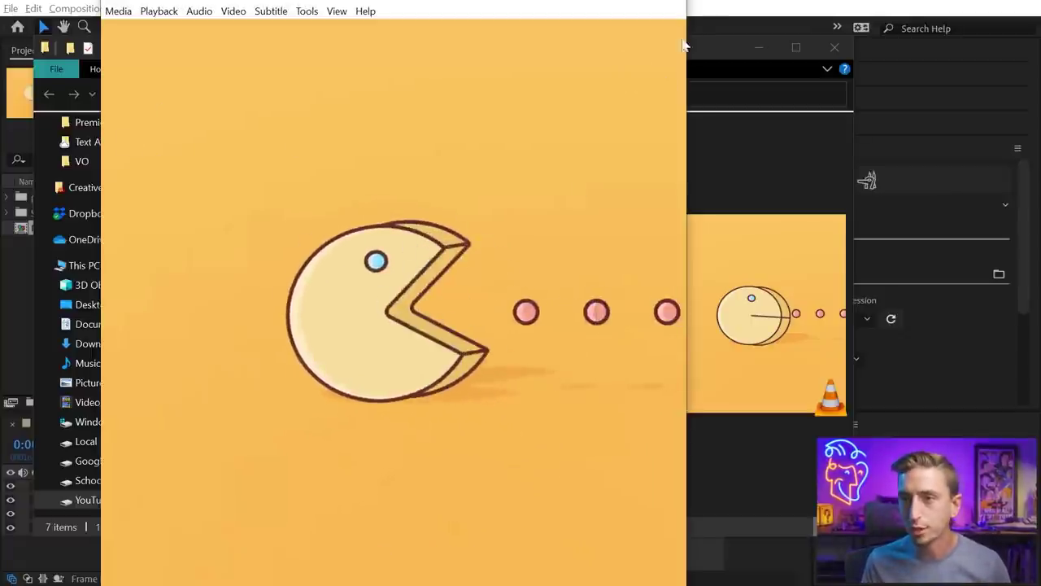
{"action": "left_click", "coordinate": [668, 6]}
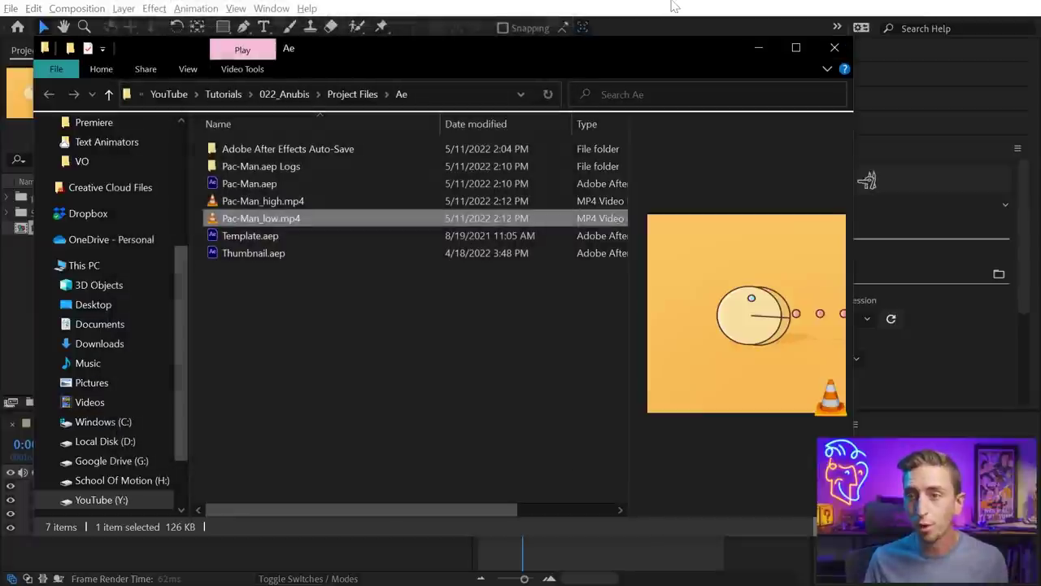
Step: Delete both Pac-Man MP4 files and close the Ae folder window
{"action": "left_click", "coordinate": [291, 203], "text": "ctrl"}
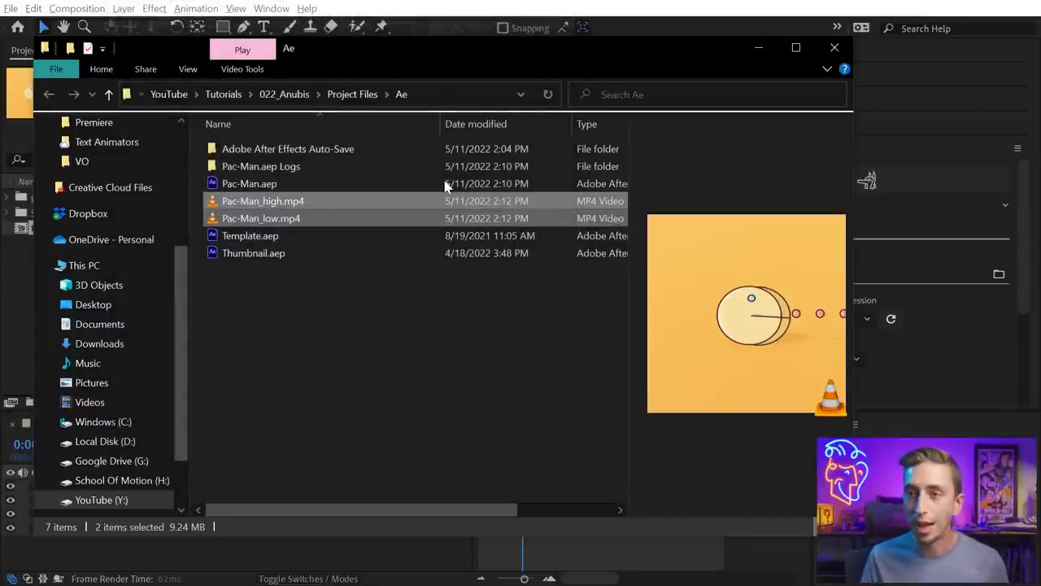
{"action": "key", "text": "Delete"}
{"action": "left_click", "coordinate": [834, 47]}
{"action": "scroll", "coordinate": [933, 375], "scroll_direction": "down", "scroll_amount": 3}
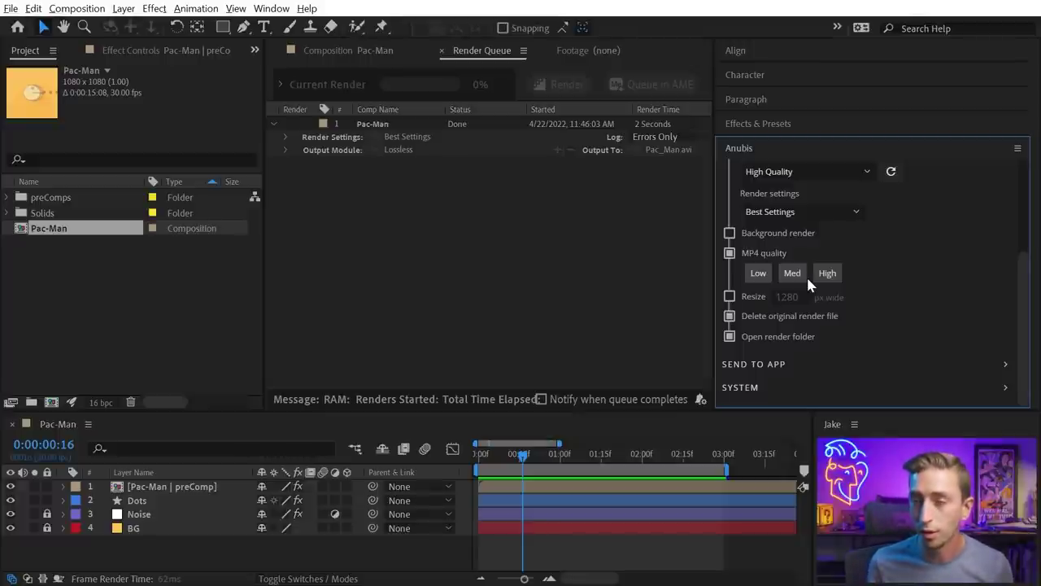
Step: Set MP4 quality to High with the 1280 px resize left off, and collapse Options
{"action": "left_click", "coordinate": [827, 274]}
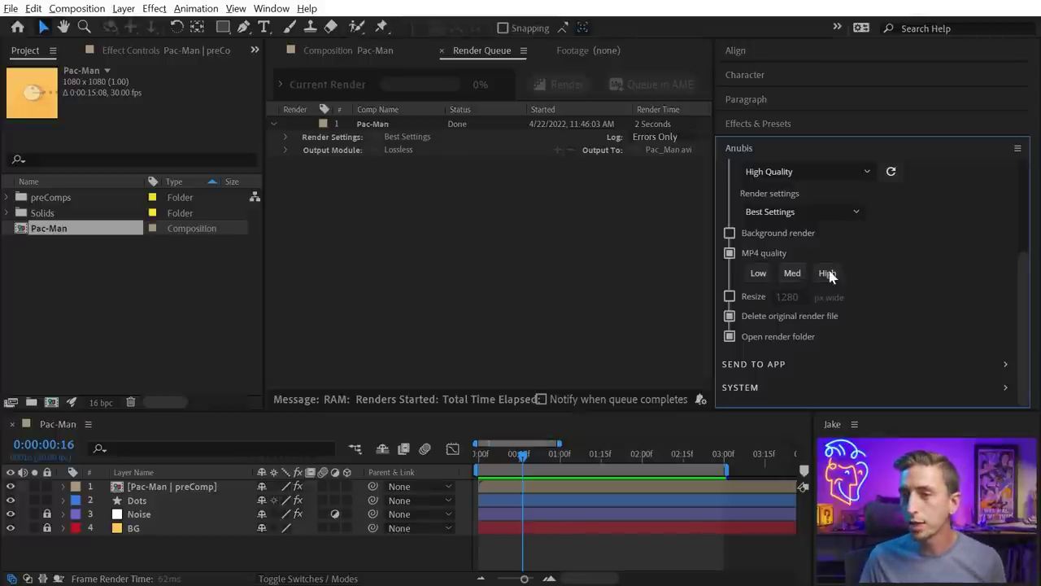
{"action": "left_click", "coordinate": [730, 296]}
{"action": "left_click", "coordinate": [786, 297]}
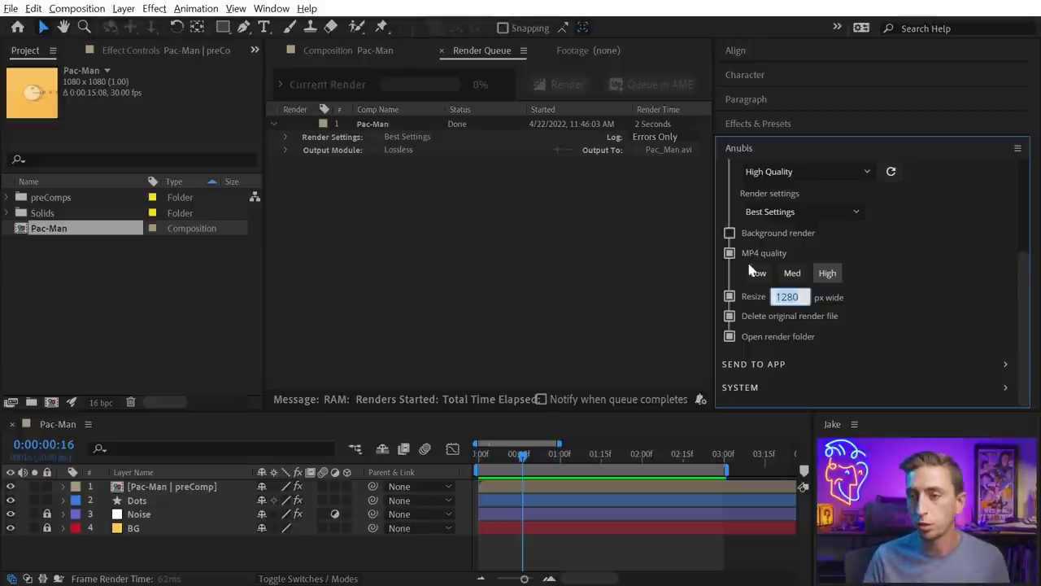
{"action": "left_click", "coordinate": [729, 297]}
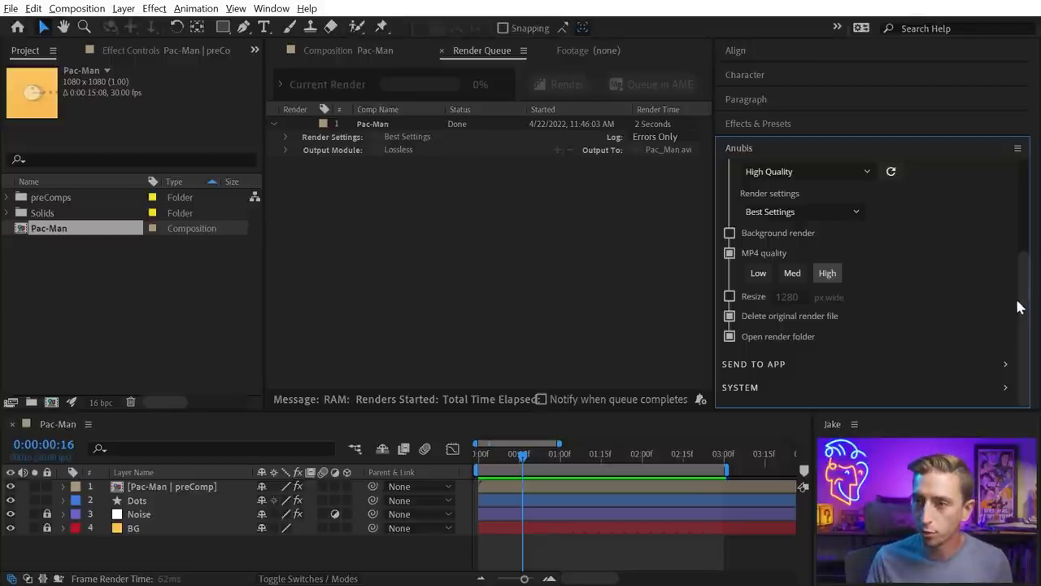
{"action": "left_click_drag", "start_coordinate": [1025, 301], "coordinate": [1033, 186]}
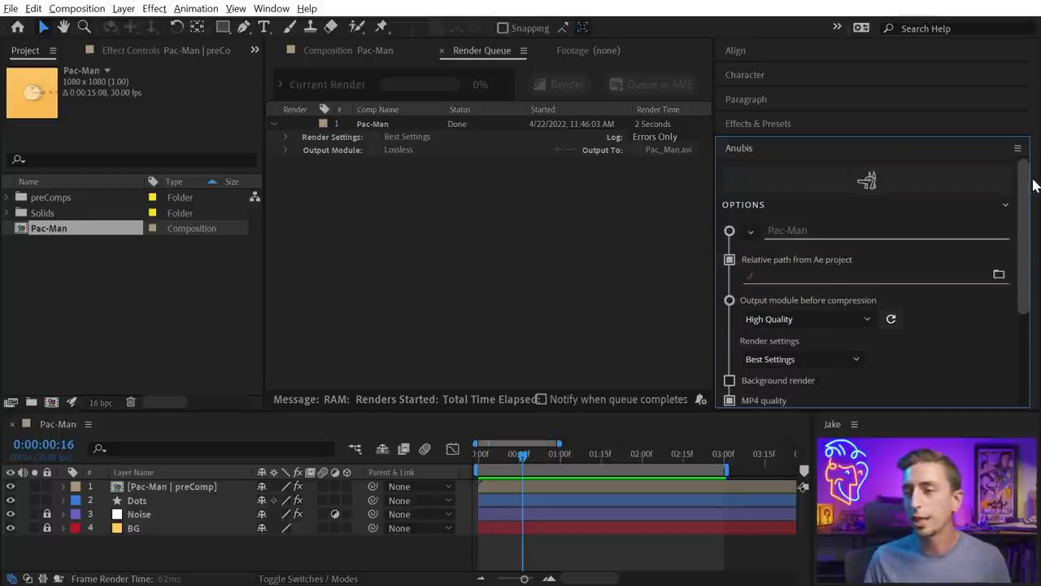
{"action": "left_click", "coordinate": [1006, 211]}
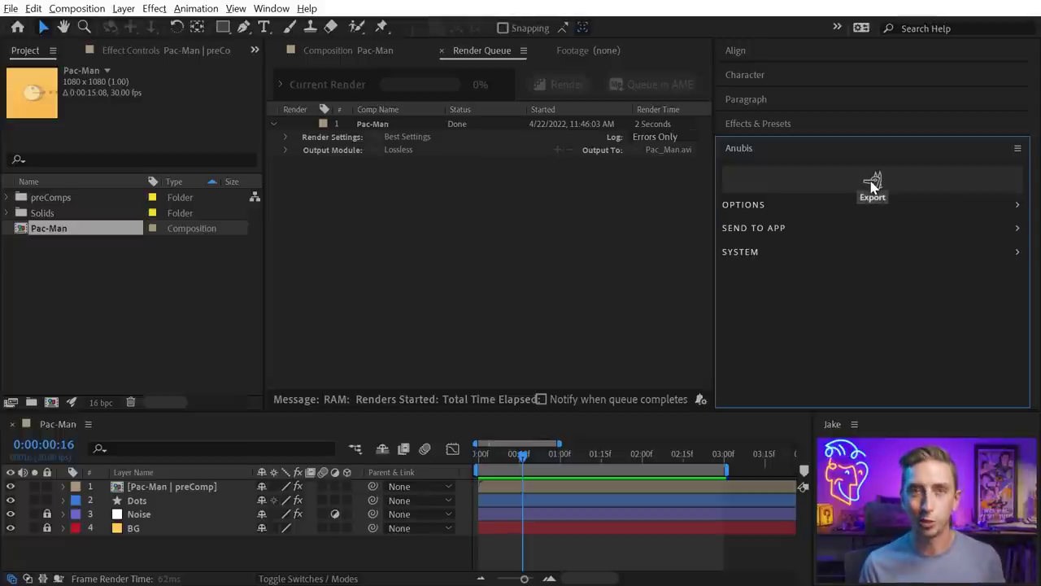
Step: Render Pac-Man with Anubis's Ps send-to-app option and close the render folder
{"action": "left_click", "coordinate": [1020, 232]}
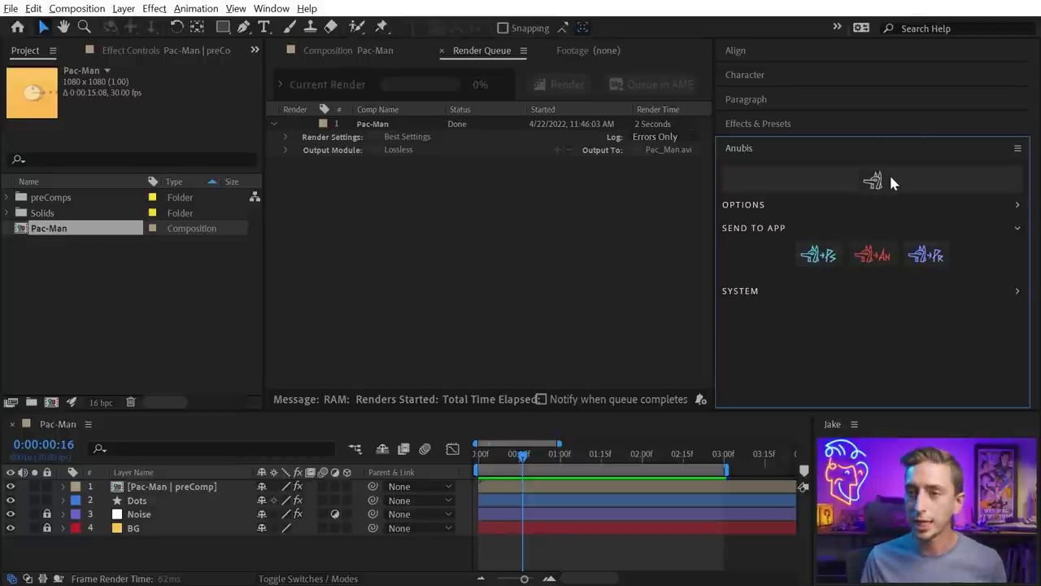
{"action": "left_click", "coordinate": [830, 263]}
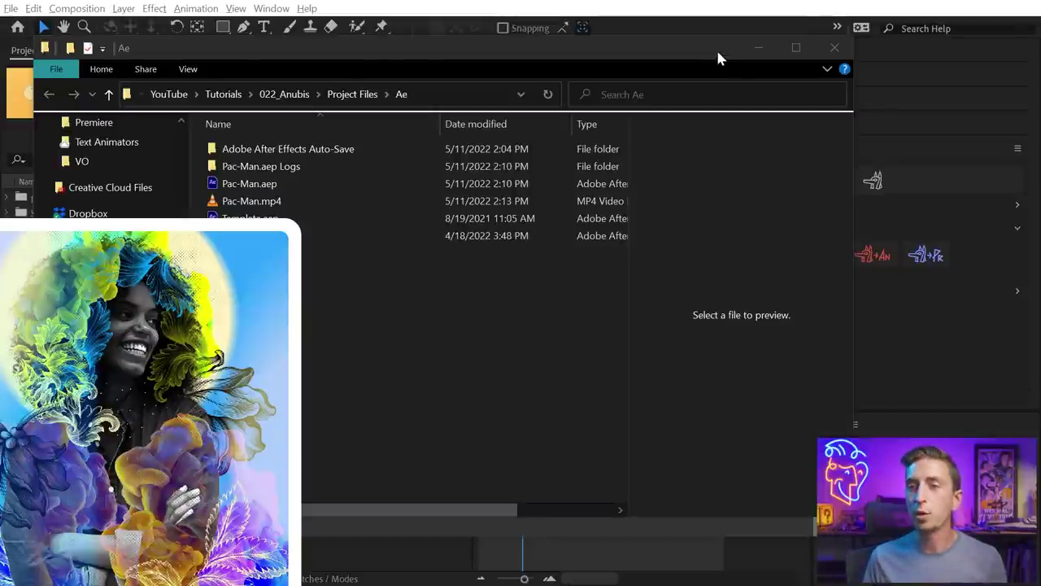
{"action": "left_click", "coordinate": [834, 47]}
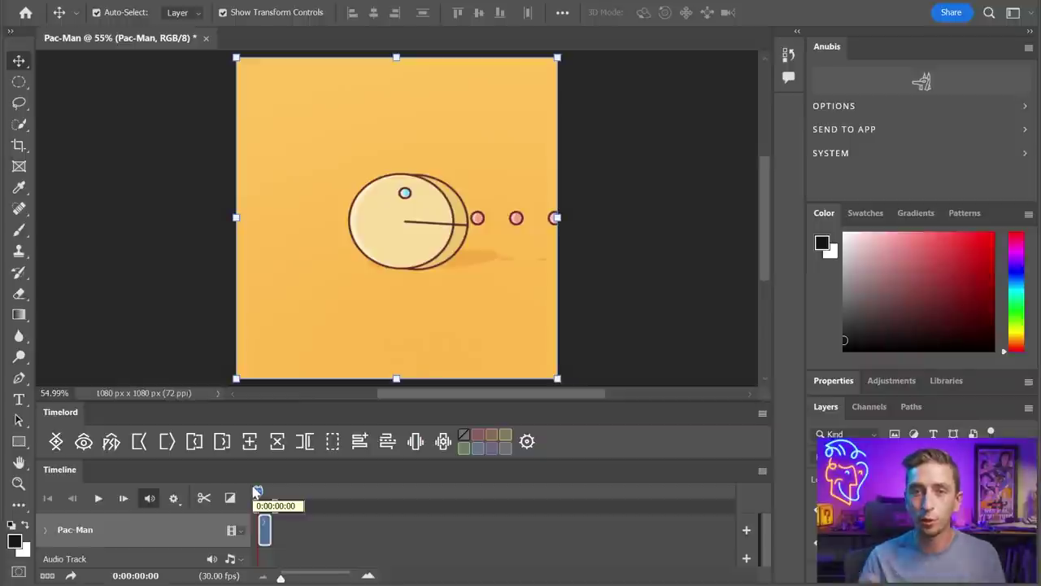
Step: Play through the Pac-Man clip on the fitted timeline, then send it to Animate via Anubis
{"action": "left_click", "coordinate": [298, 579]}
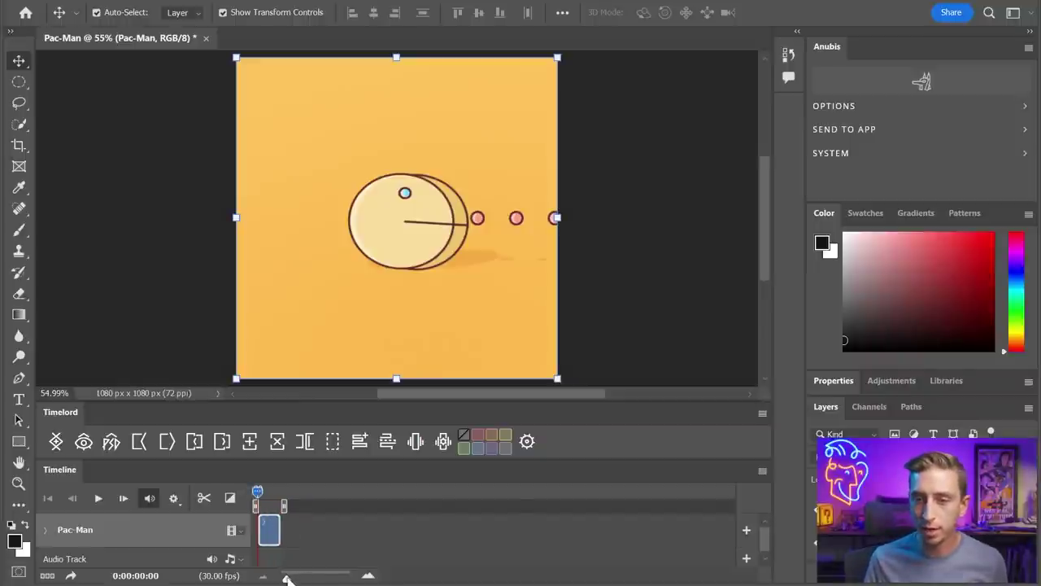
{"action": "key", "text": "space"}
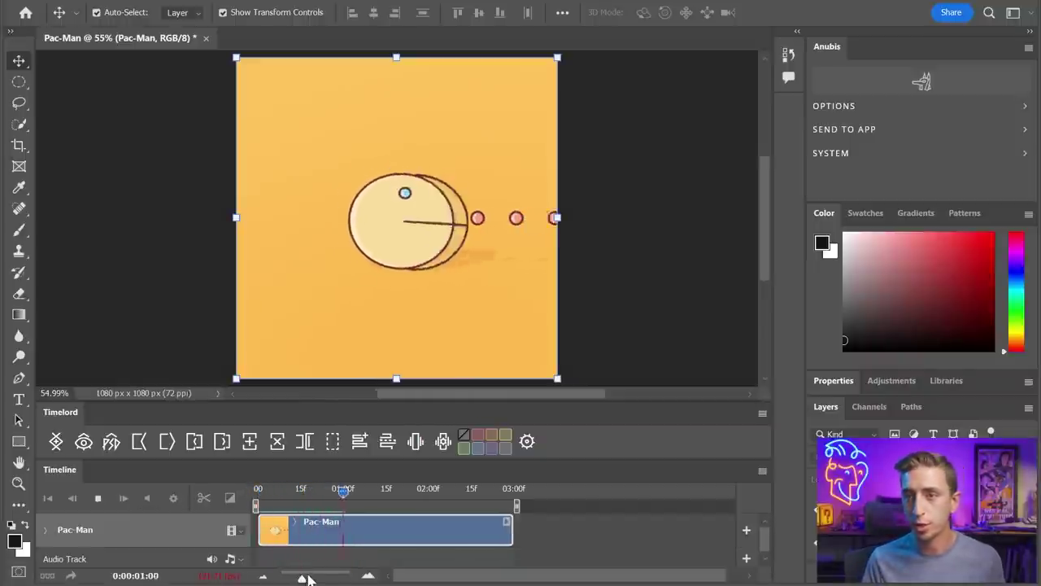
{"action": "key", "text": "space"}
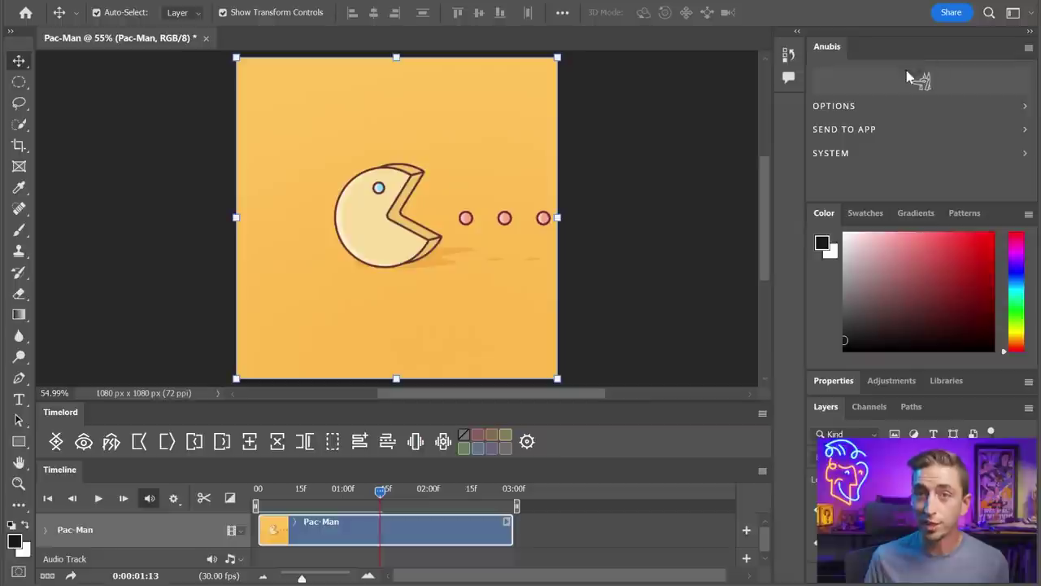
{"action": "left_click", "coordinate": [1025, 130]}
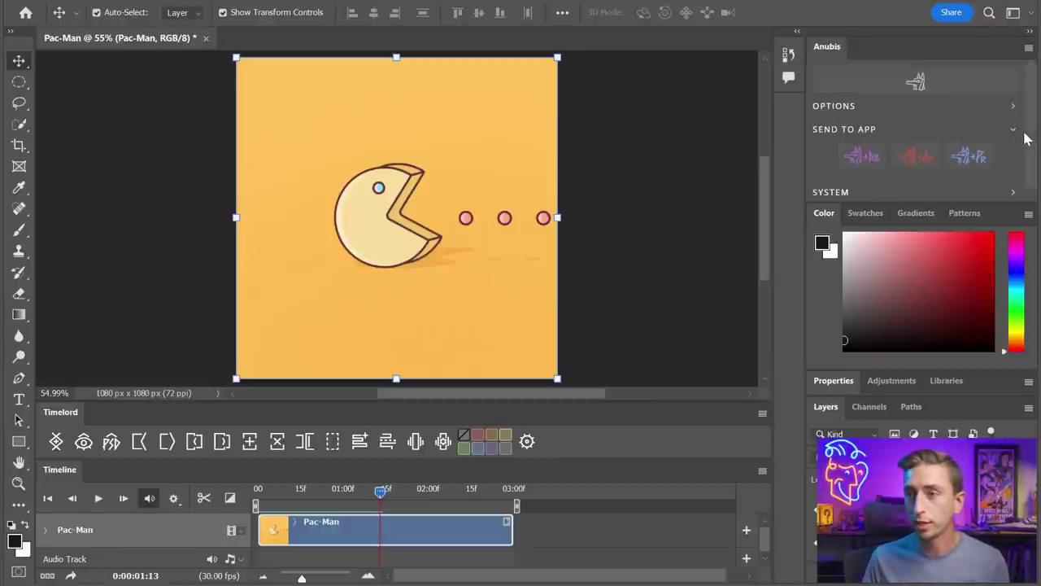
{"action": "left_click", "coordinate": [931, 164]}
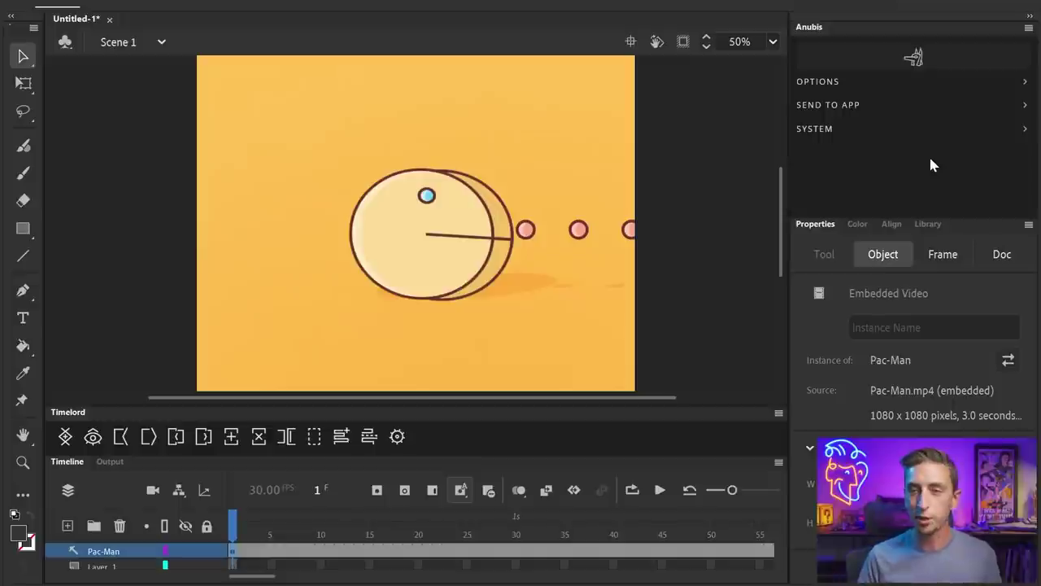
Step: Play the embedded Pac-Man video to frame 90 and close Untitled-1 without saving
{"action": "key", "text": "Return"}
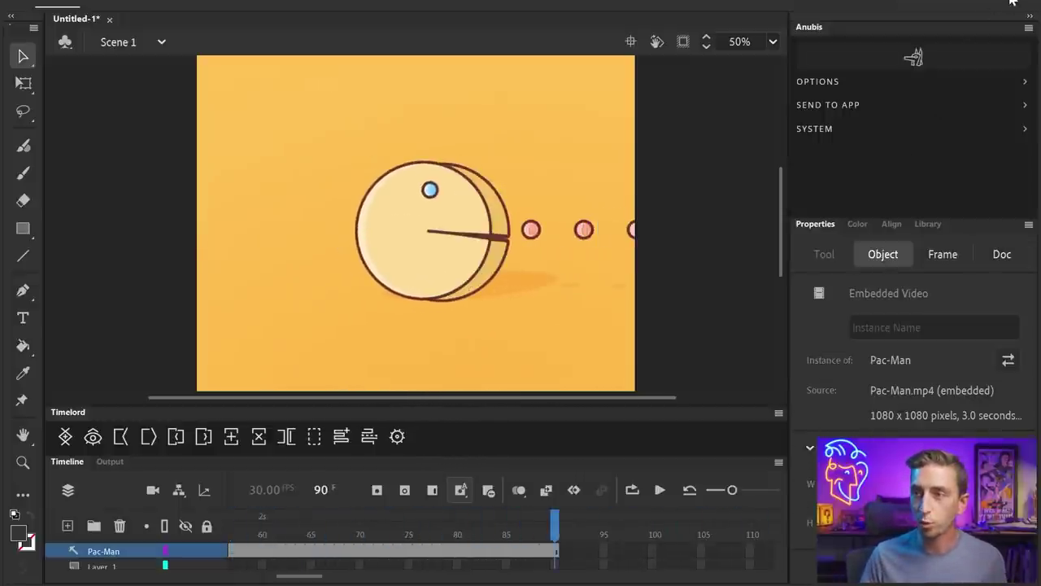
{"action": "left_click", "coordinate": [521, 308]}
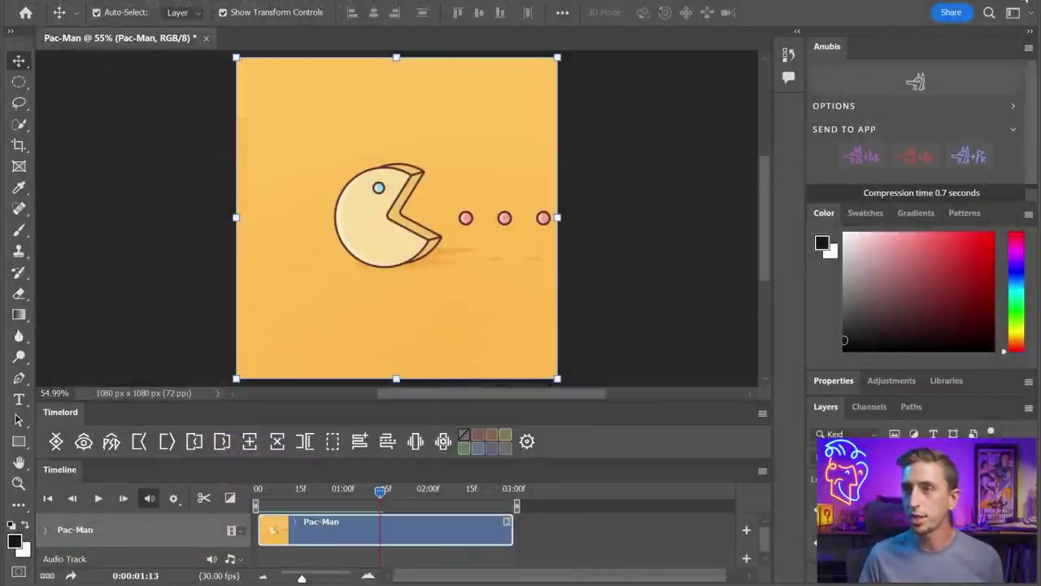
Step: Quit Photoshop without saving, then collapse Send to App in After Effects' Anubis panel
{"action": "key", "text": "ctrl+q"}
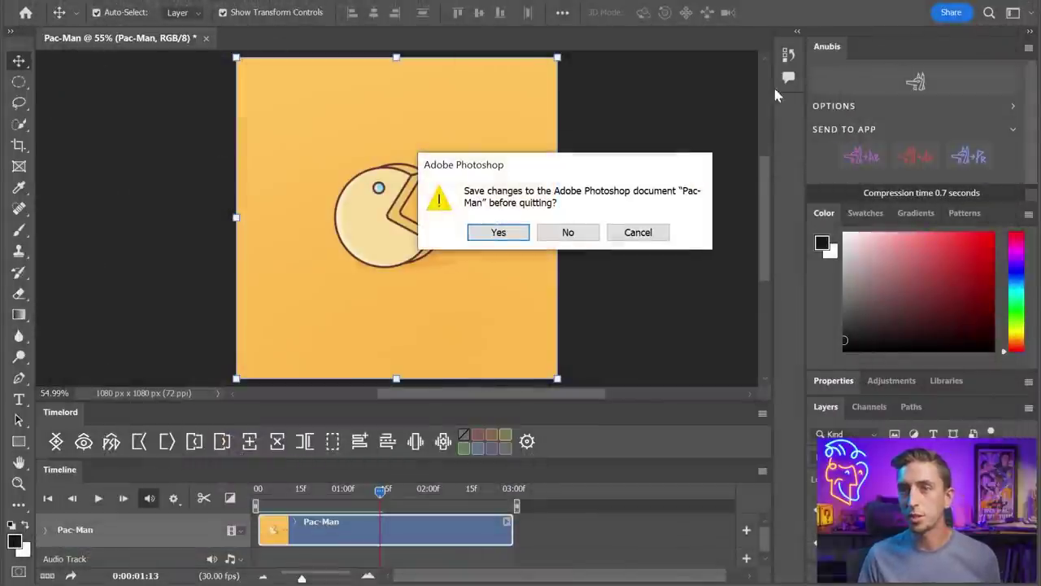
{"action": "left_click", "coordinate": [569, 232]}
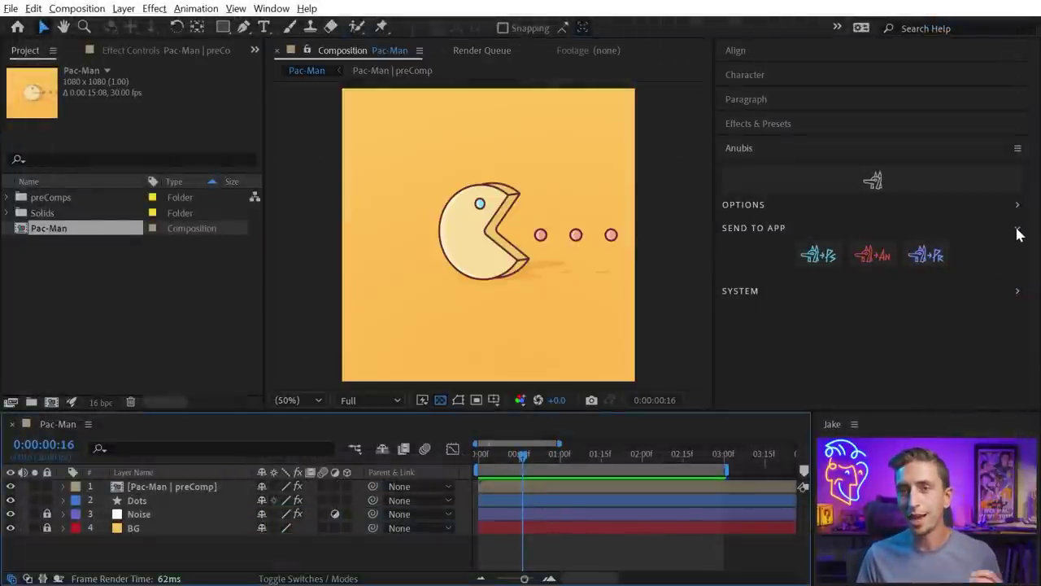
{"action": "left_click", "coordinate": [1017, 229]}
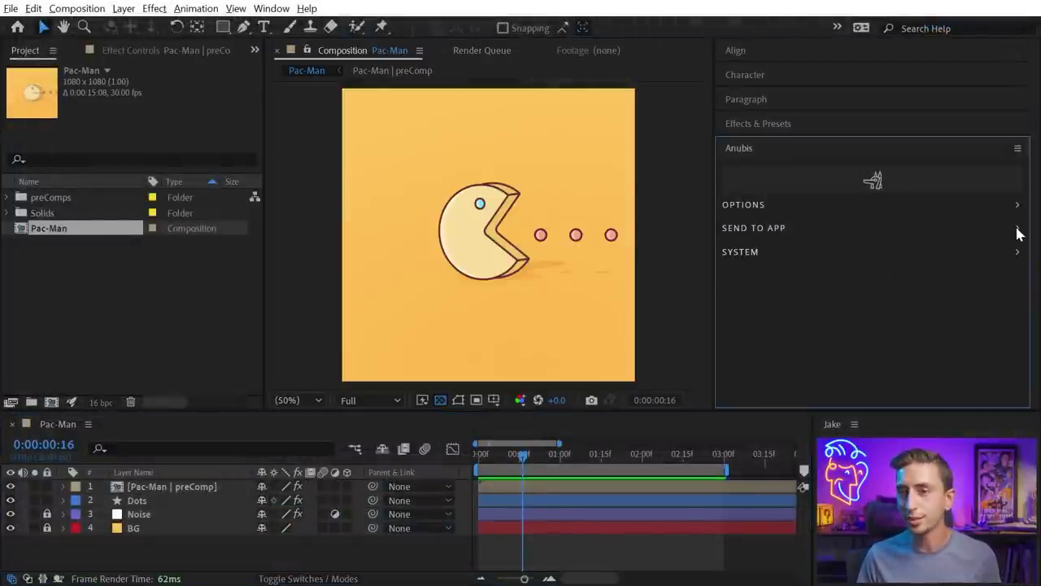